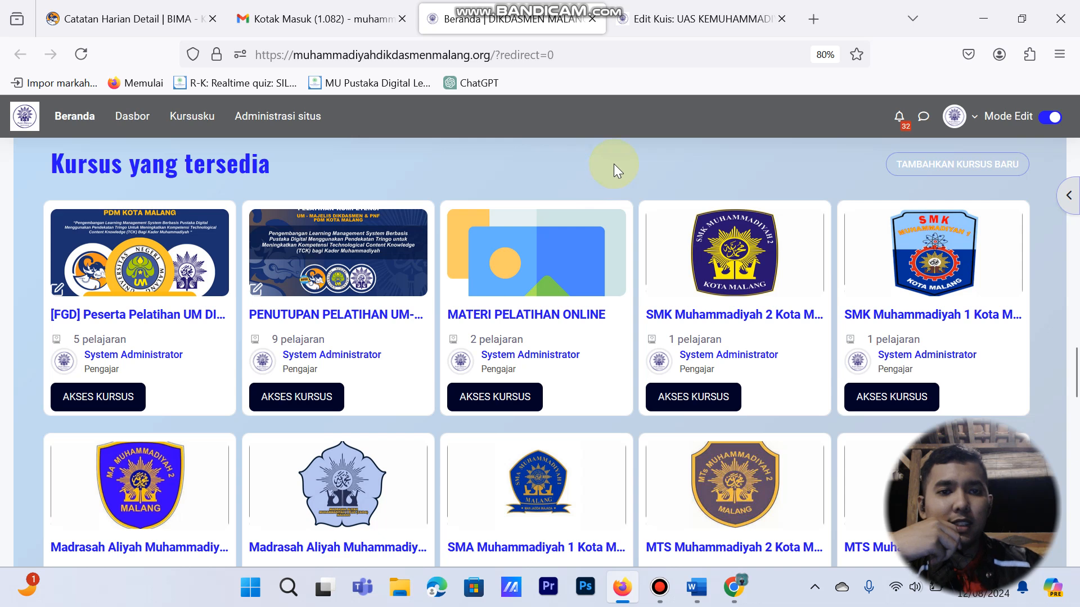
Look through the list of questions in the UAS KEMUHAMMADIYAHAN quiz.
click(674, 24)
scroll(478, 307, down, 3)
scroll(450, 313, up, 3)
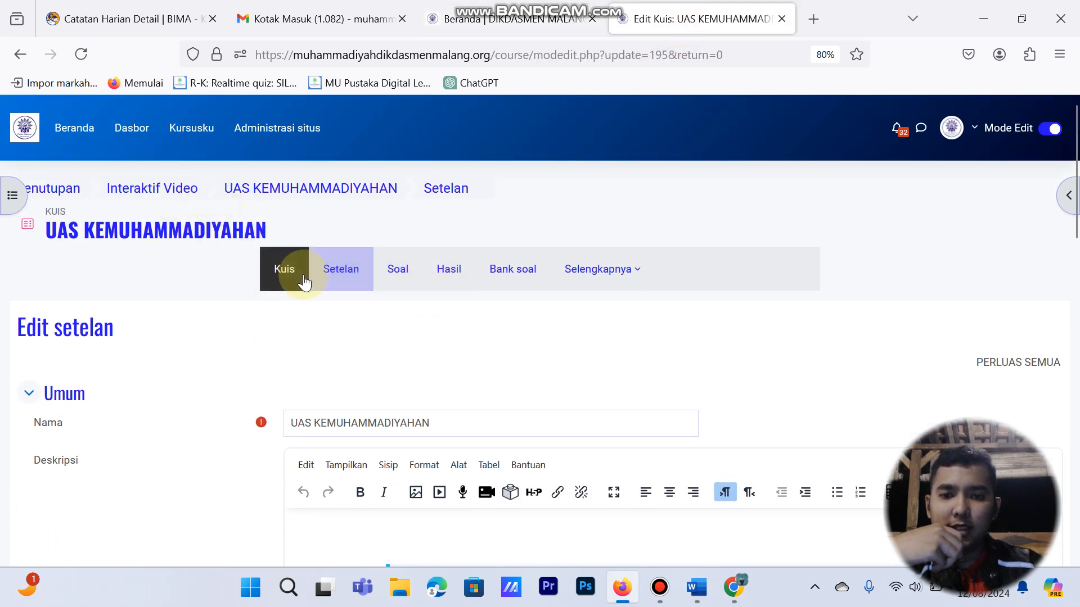
click(404, 275)
scroll(270, 316, down, 4)
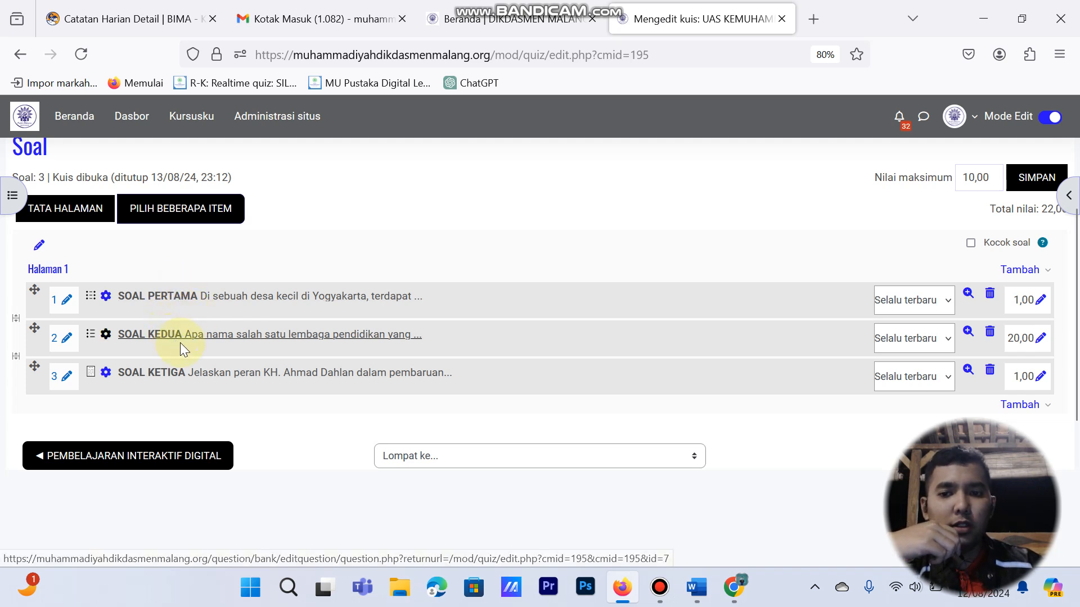
scroll(266, 265, up, 5)
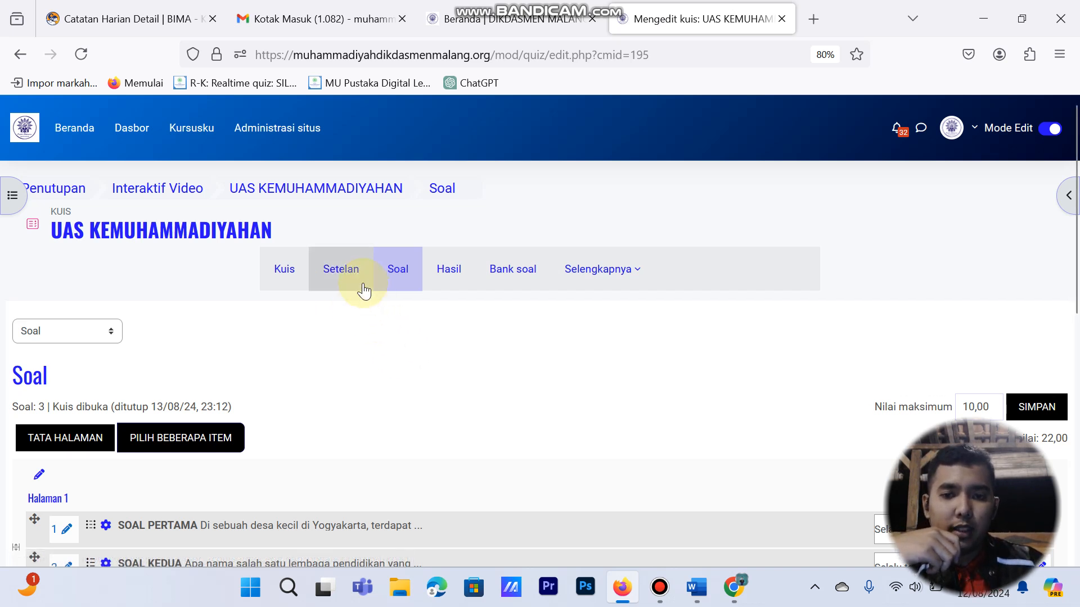
Open the quiz settings and expand the "Safe Exam Browser" and "Pembatasan tambahan pada pengerjaan kuis" sections.
click(351, 278)
scroll(354, 284, down, 4)
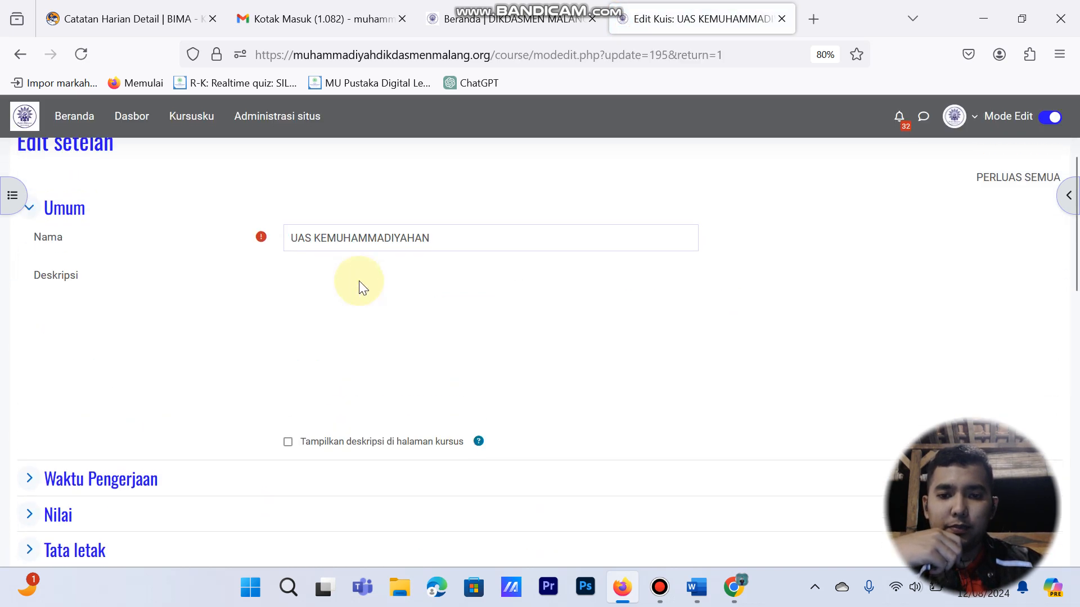
scroll(386, 303, down, 7)
scroll(304, 323, down, 4)
scroll(282, 321, up, 3)
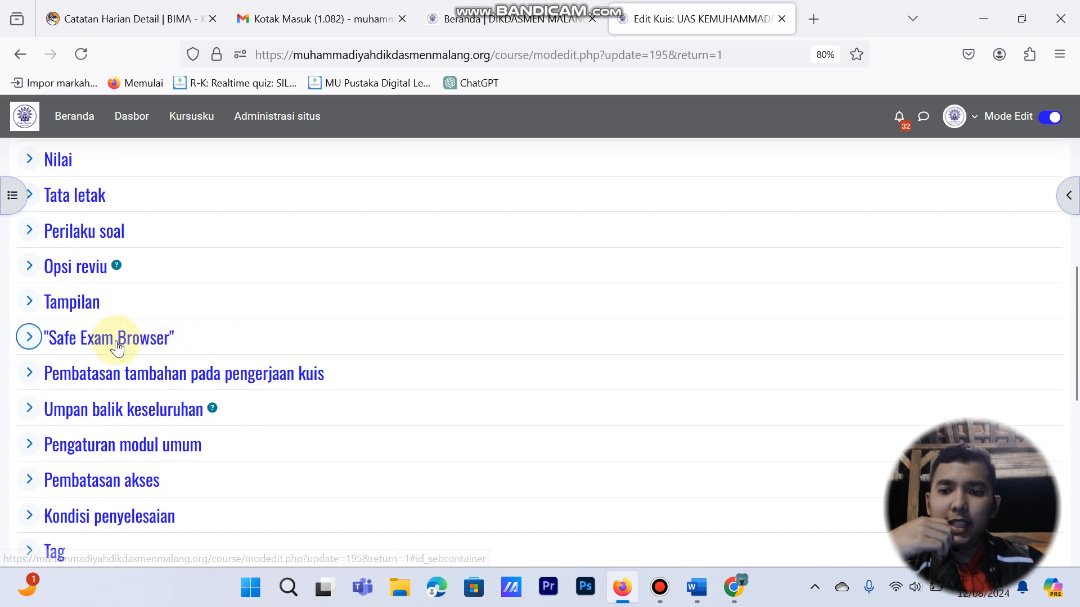
click(116, 341)
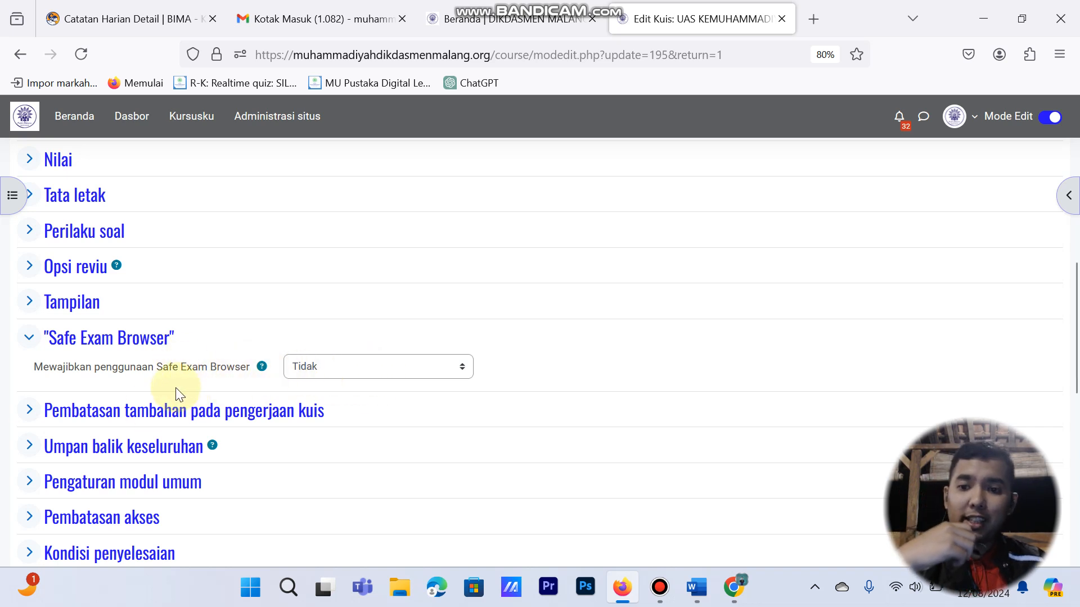
click(72, 421)
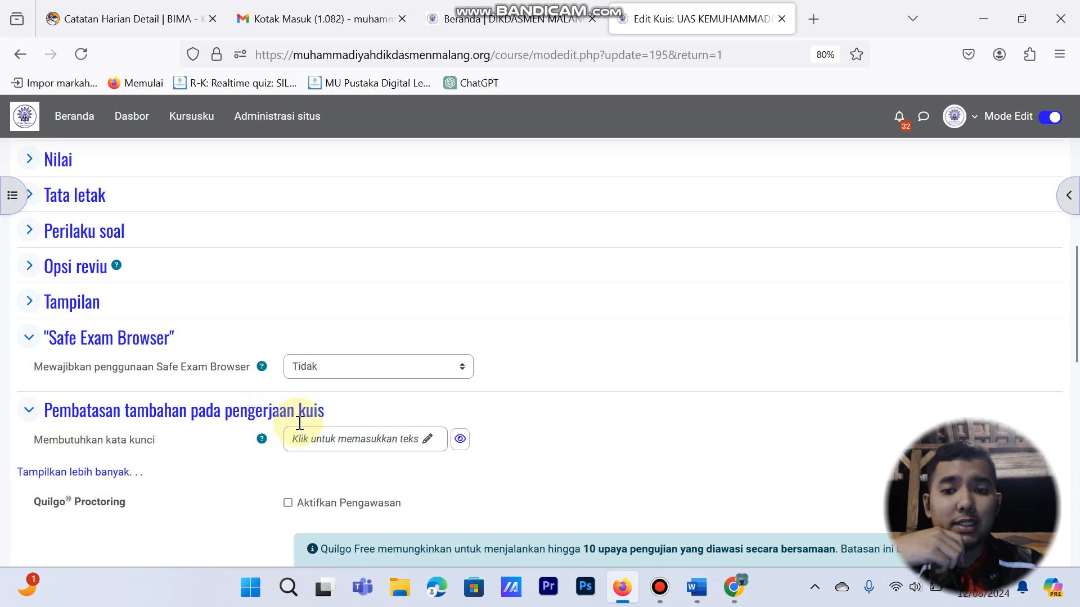
Enable Quilgo Proctoring with "Awasi kamera" and "Awasi layar", and save the quiz settings and display the quiz.
scroll(293, 423, down, 3)
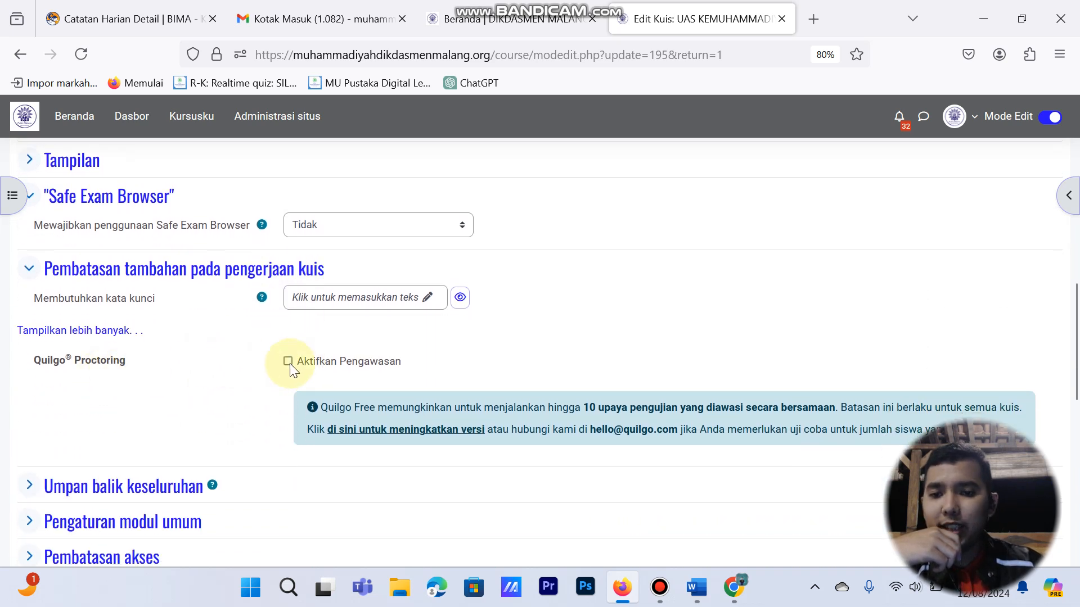
click(288, 361)
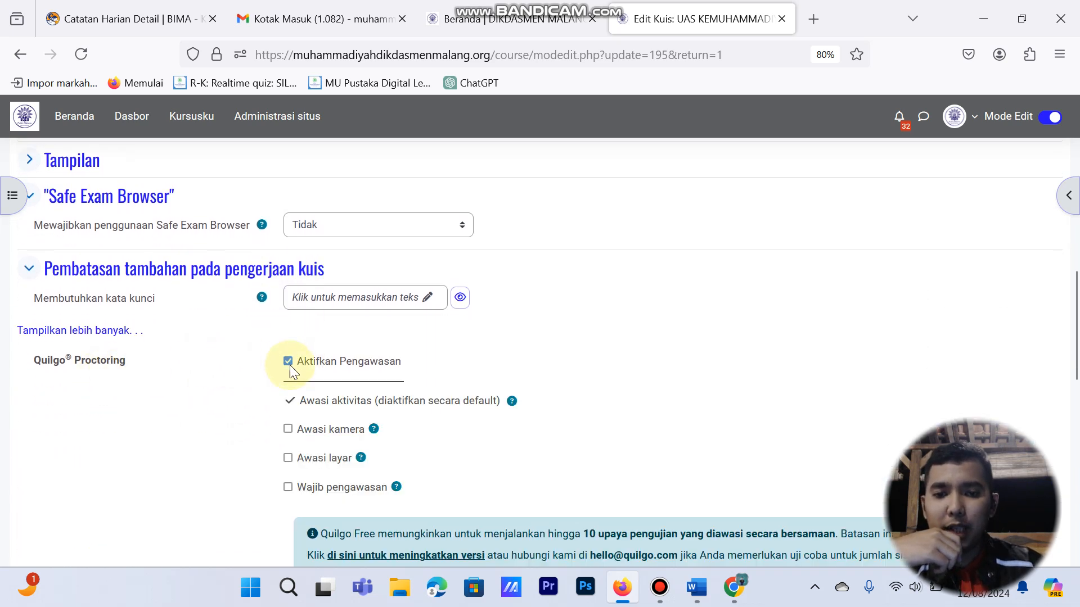
click(288, 429)
scroll(287, 400, down, 2)
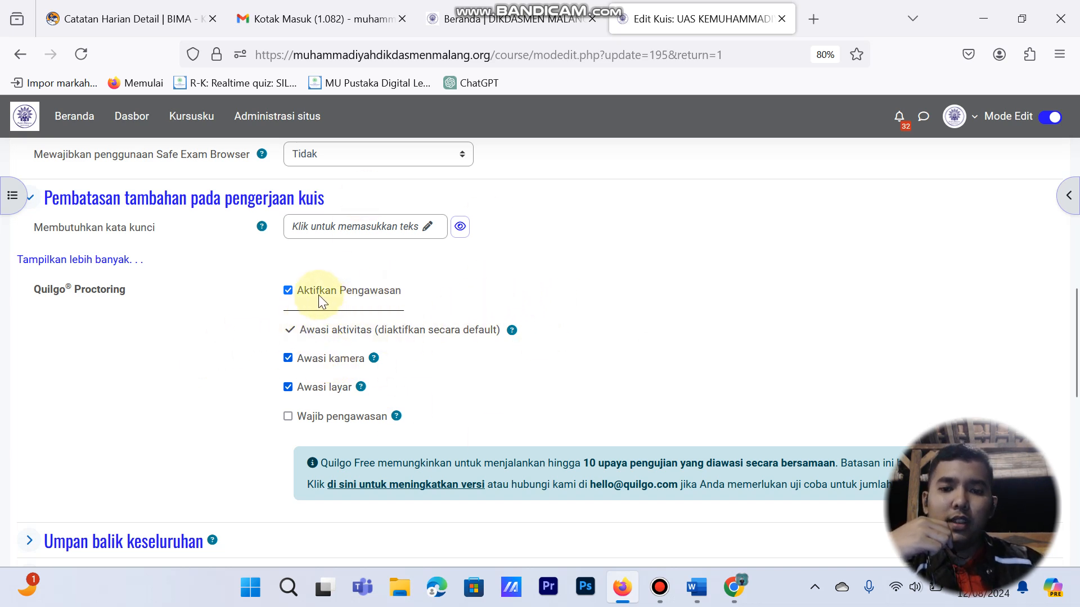
scroll(317, 290, down, 1)
scroll(337, 237, down, 8)
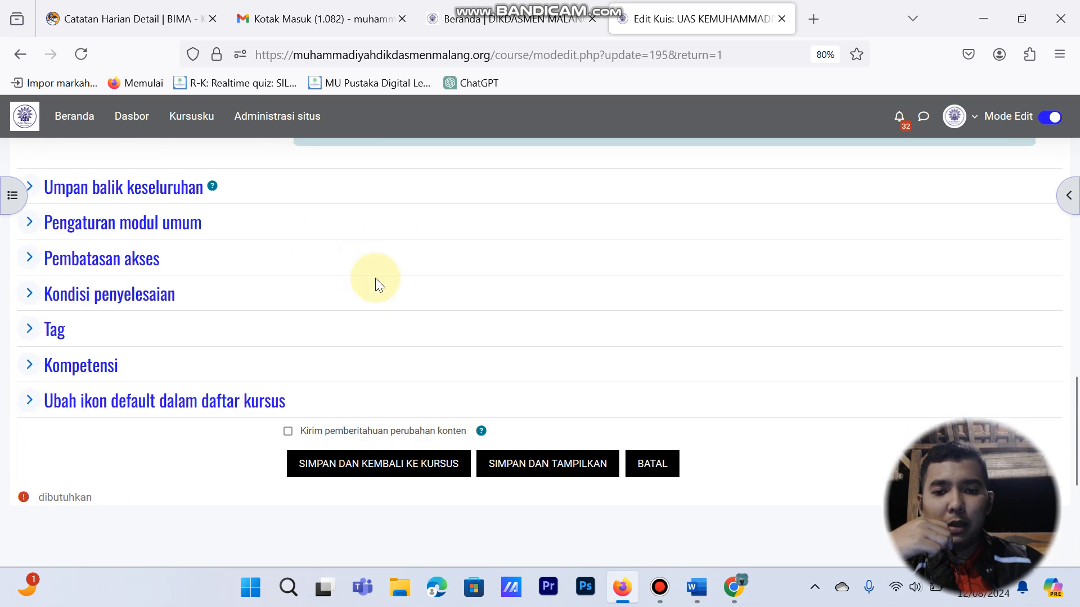
scroll(404, 259, up, 2)
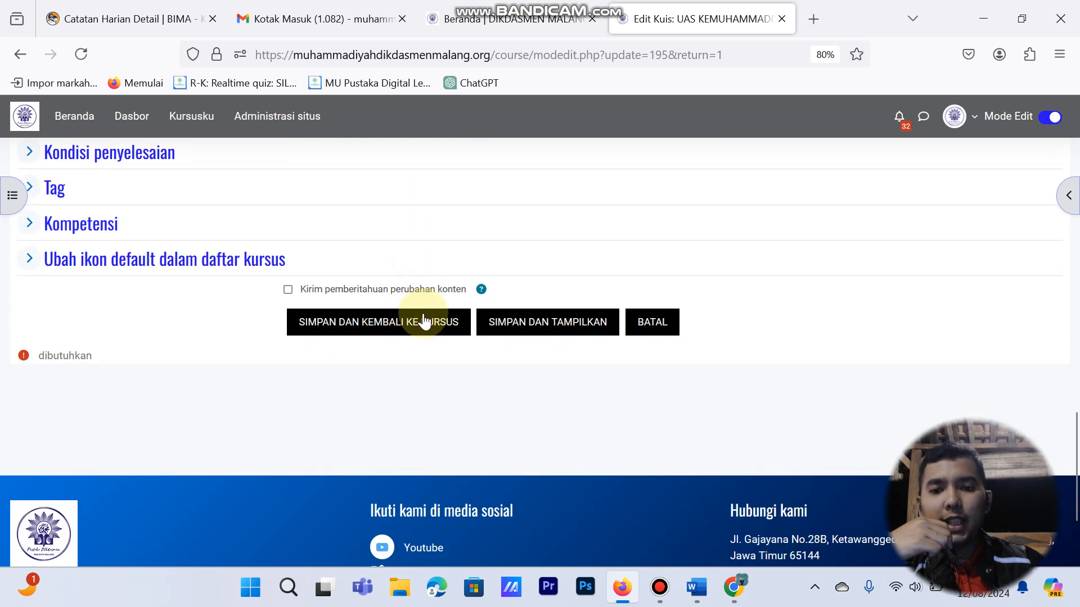
click(509, 332)
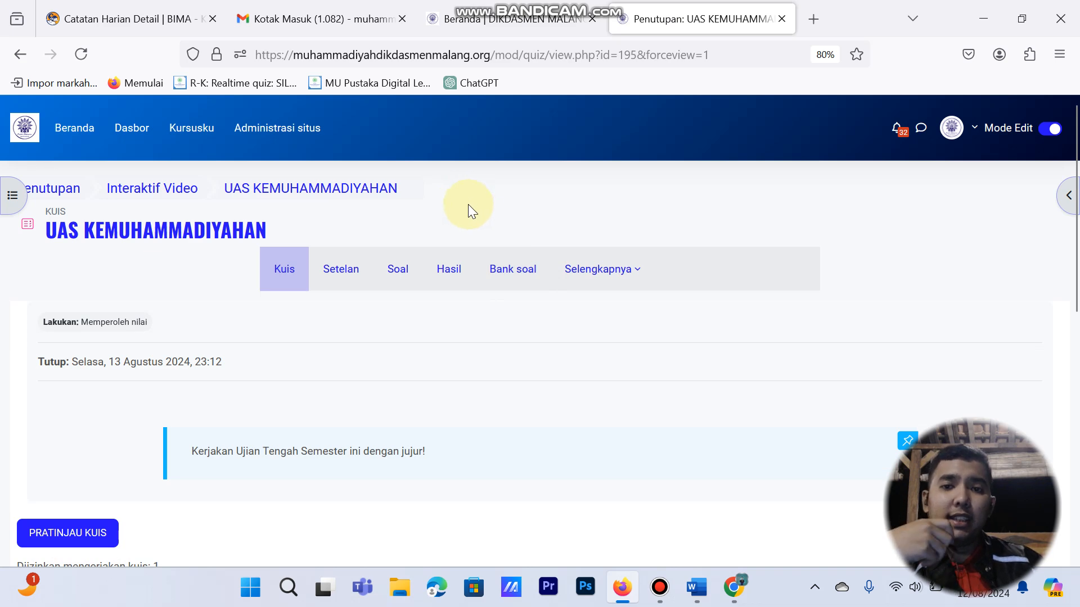
Switch to the student account in Chrome and open the UAS KEMUHAMMADIYAHAN quiz from the course page.
click(733, 587)
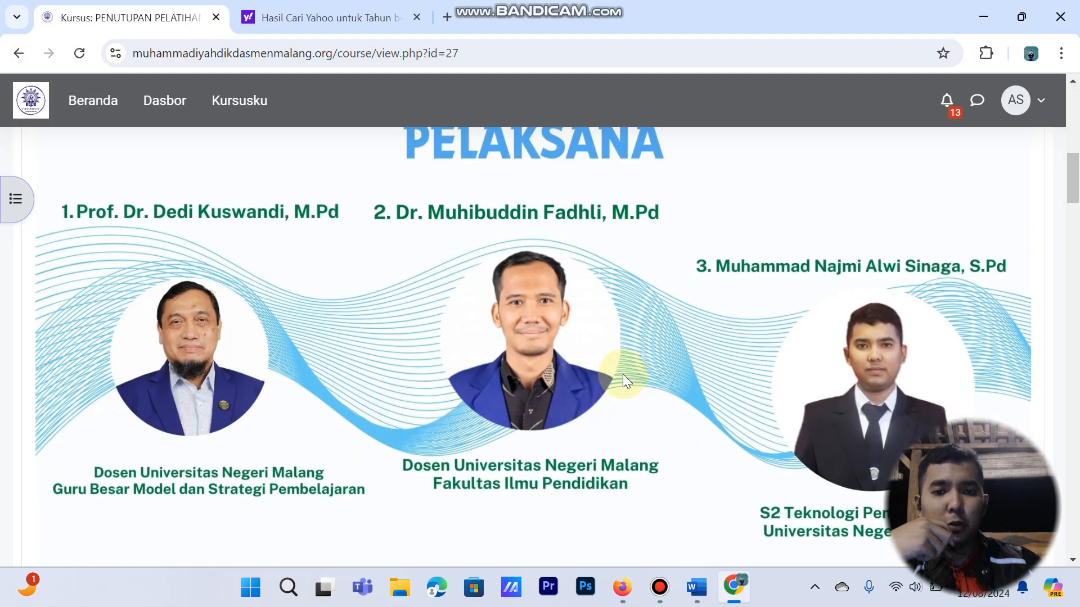
scroll(535, 256, down, 15)
scroll(709, 274, down, 20)
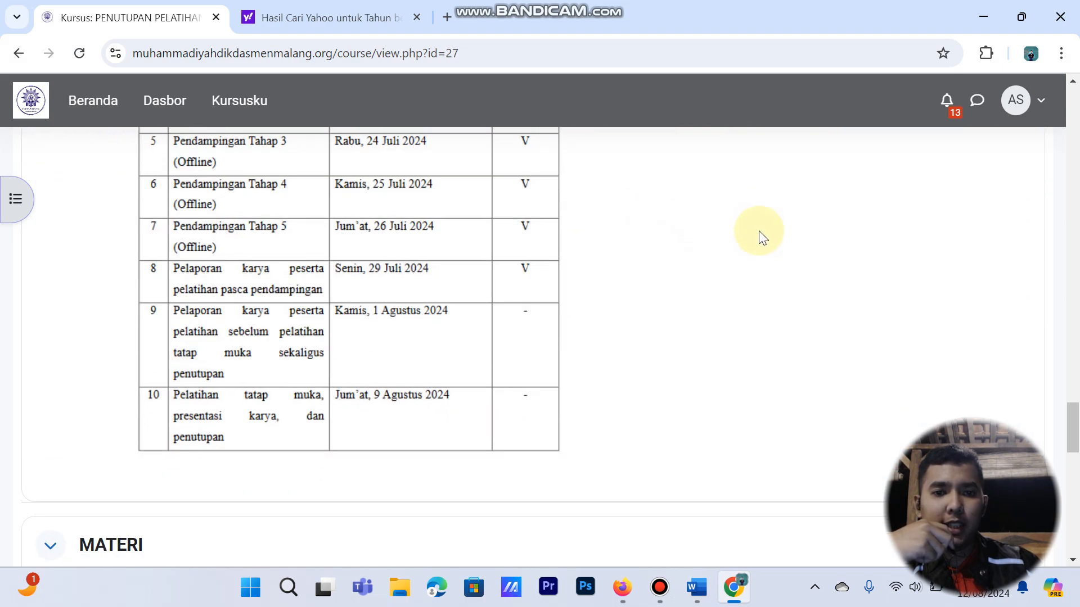
scroll(731, 242, down, 10)
scroll(507, 259, up, 1)
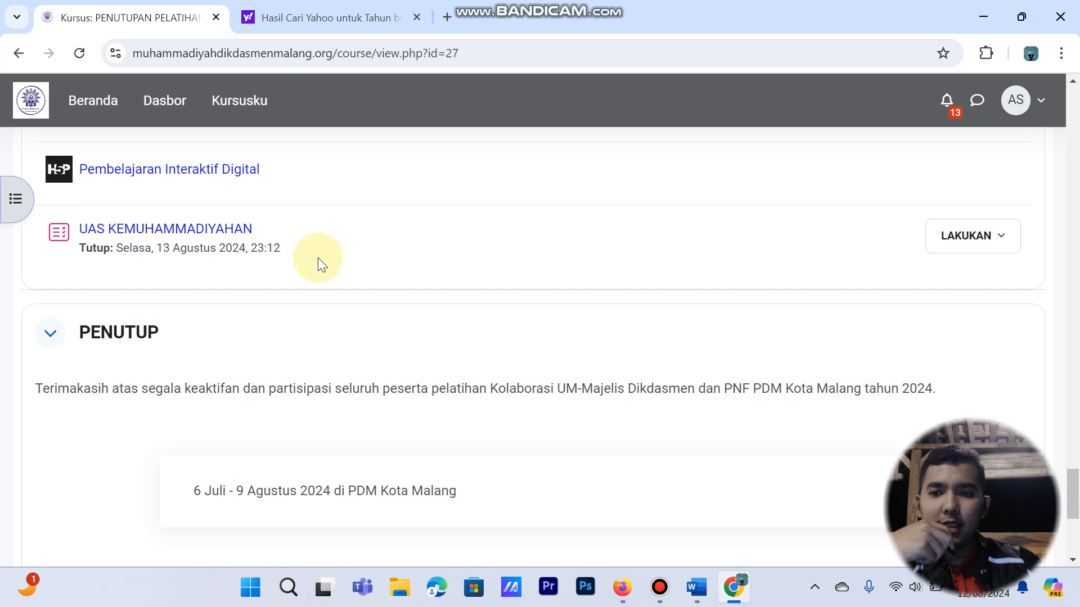
click(218, 236)
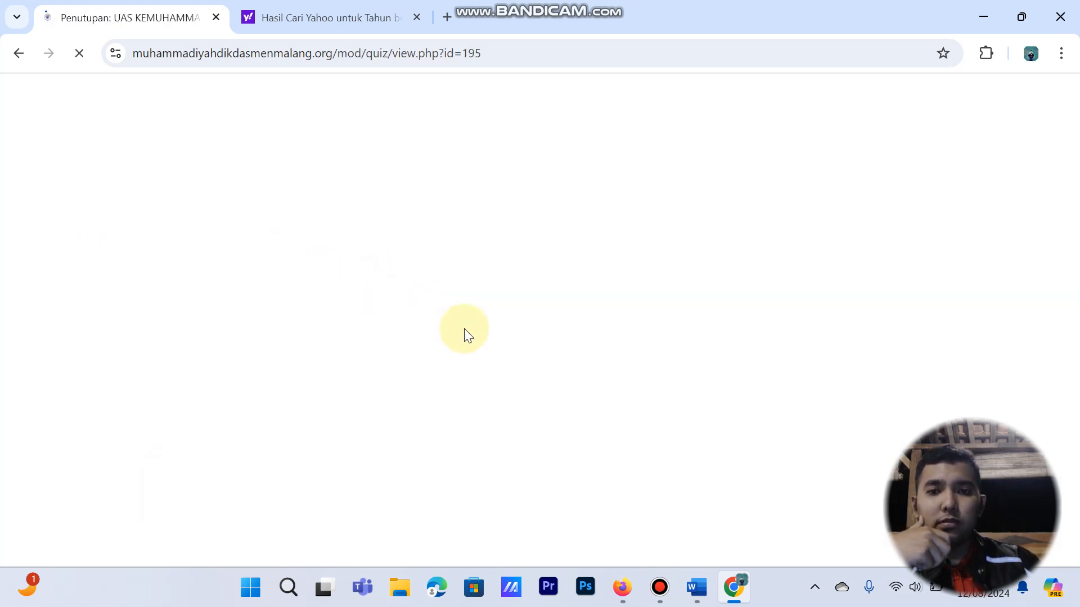
Begin taking the quiz and allow the proctoring access to the camera.
scroll(464, 326, down, 5)
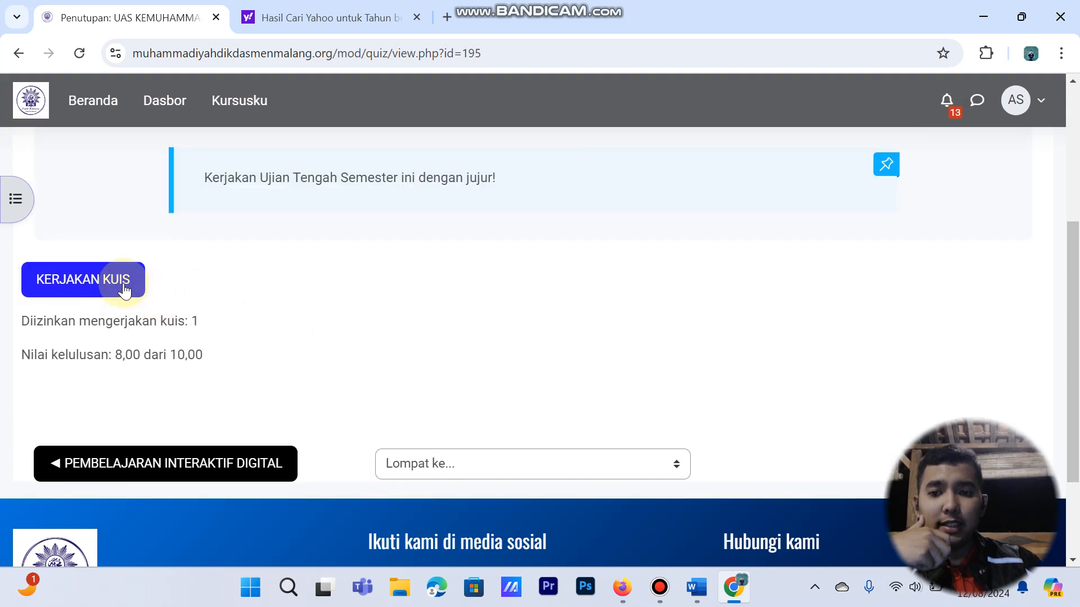
click(123, 282)
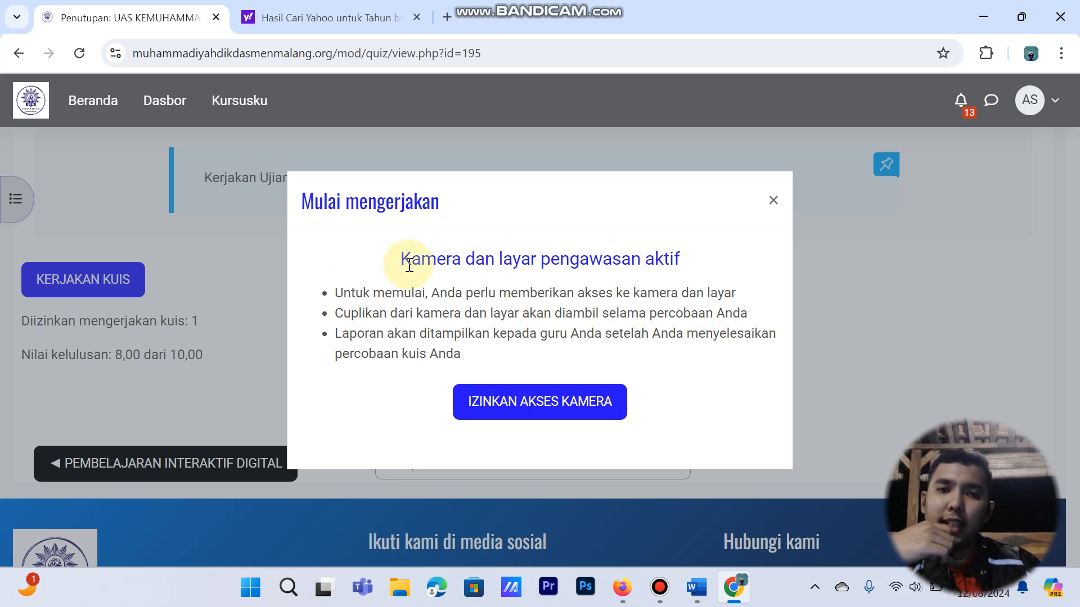
click(562, 410)
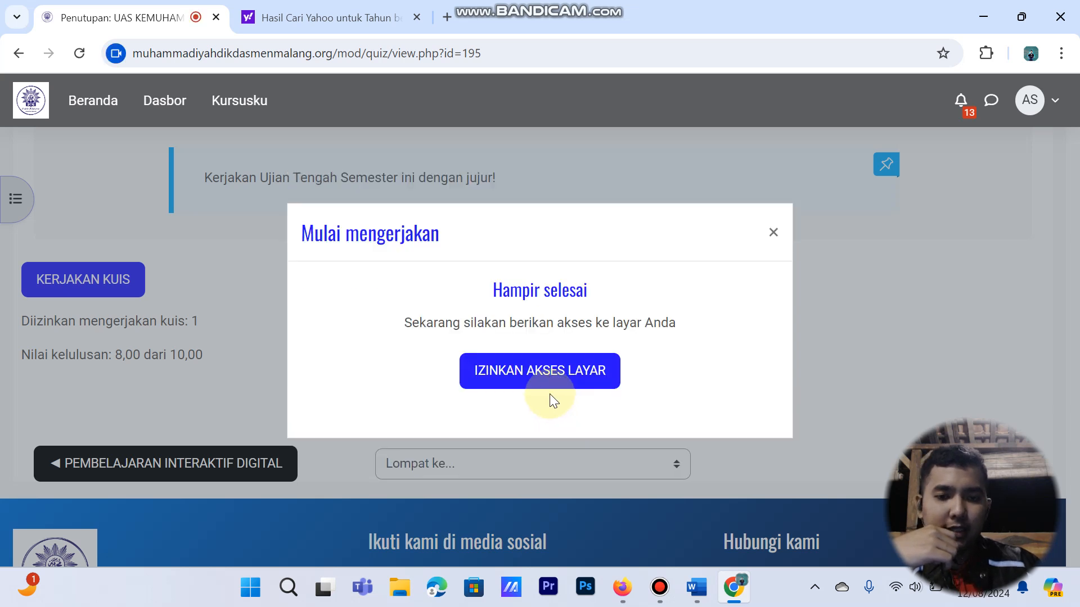
Grant the proctoring screen access by sharing the entire screen with the quiz site.
click(540, 373)
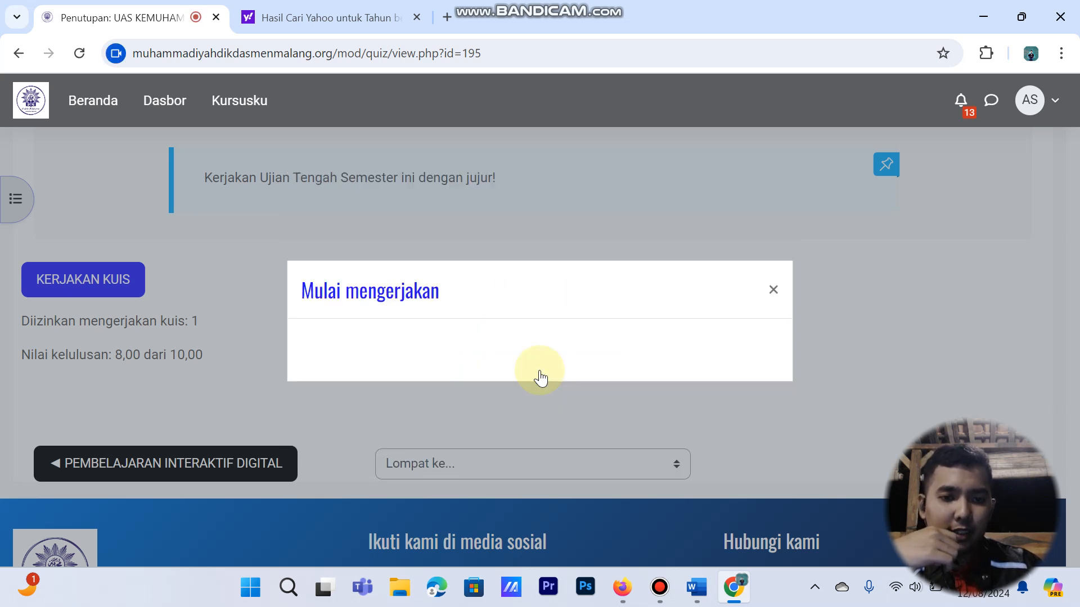
click(691, 150)
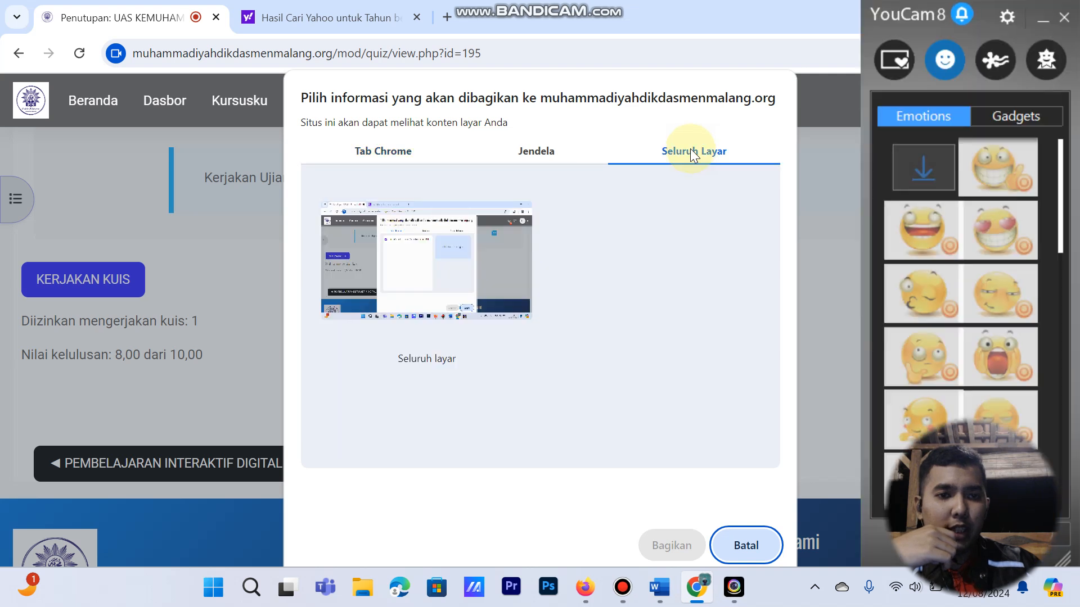
click(472, 243)
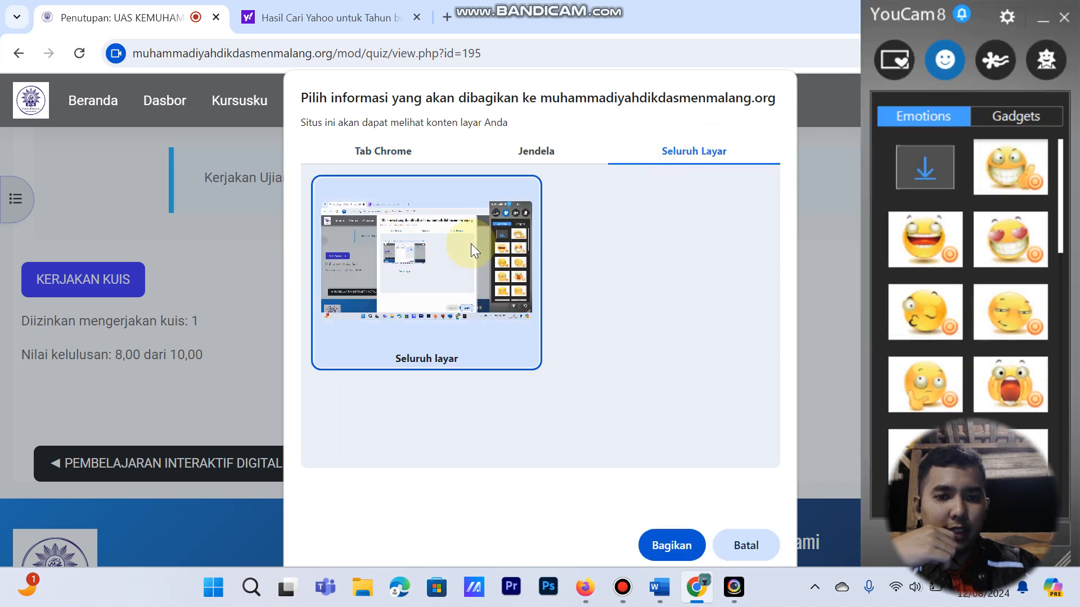
click(680, 545)
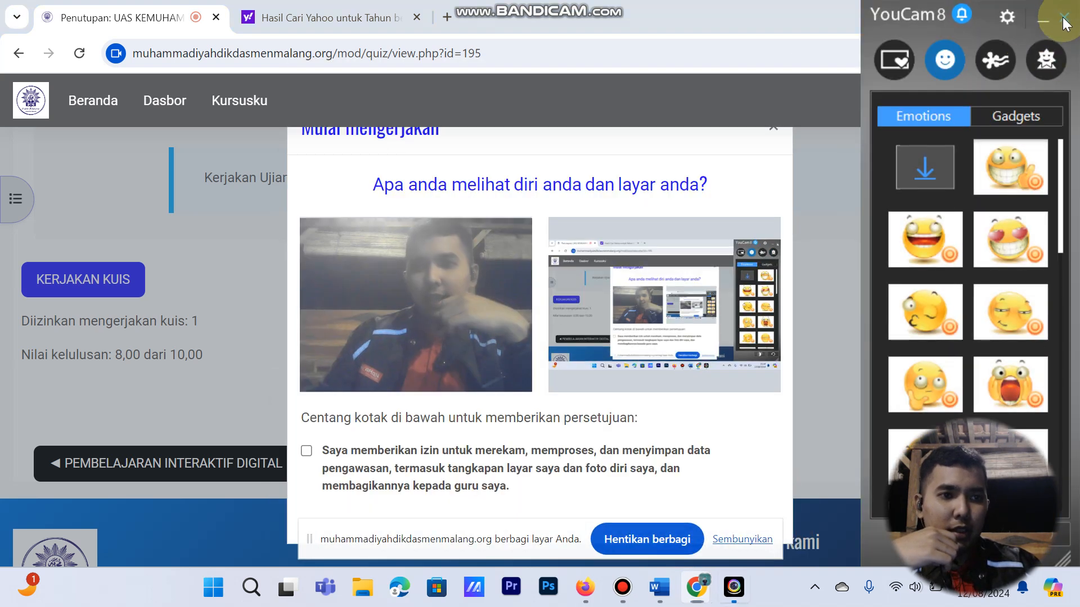
Close the YouCam window and start the quiz attempt with consent given for recording the monitoring data.
click(1063, 16)
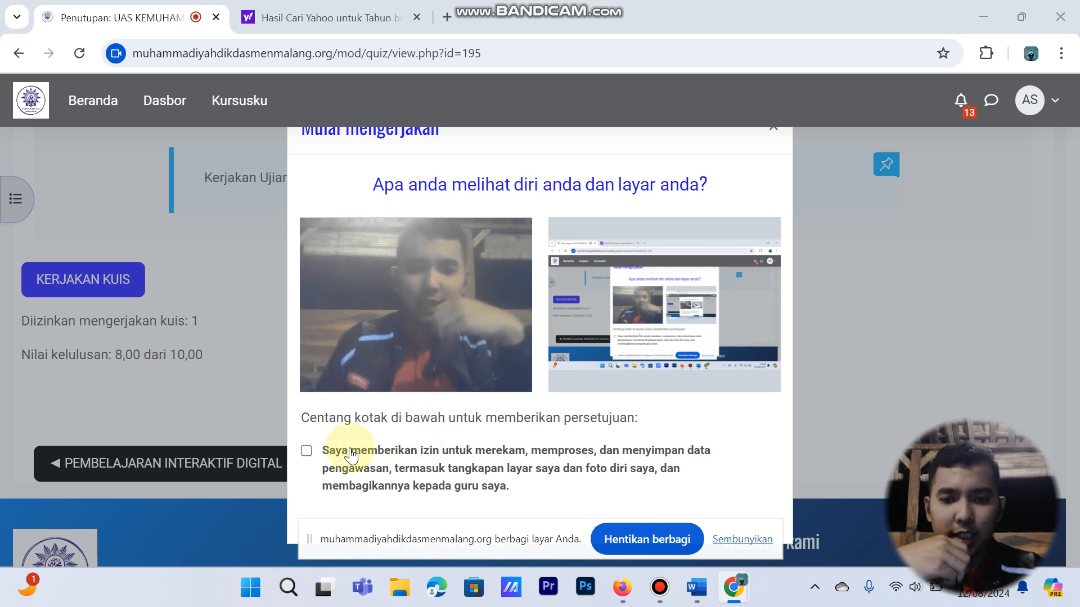
click(307, 450)
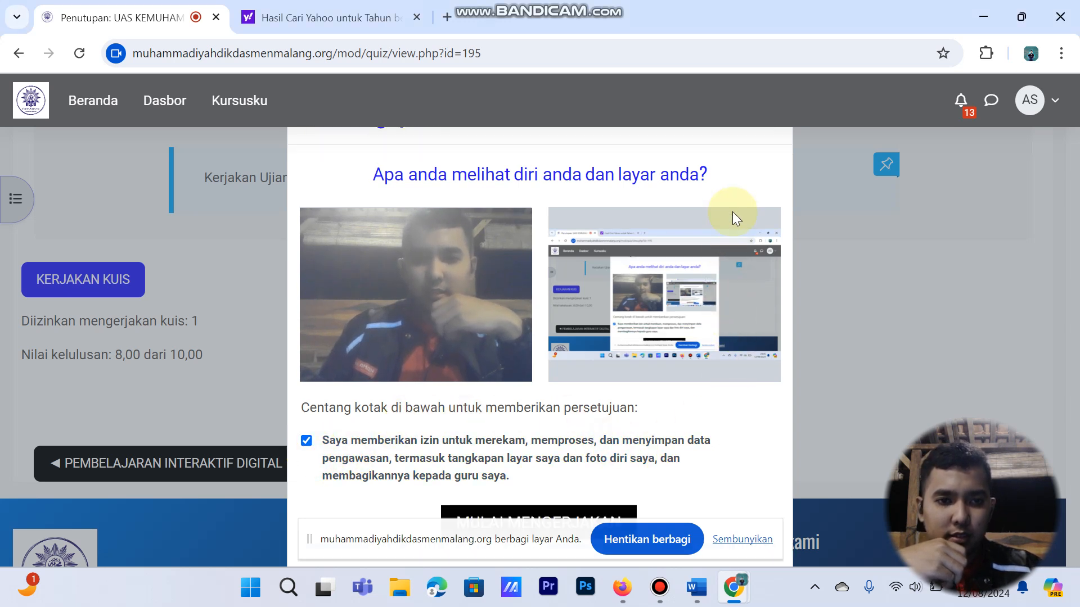
click(590, 516)
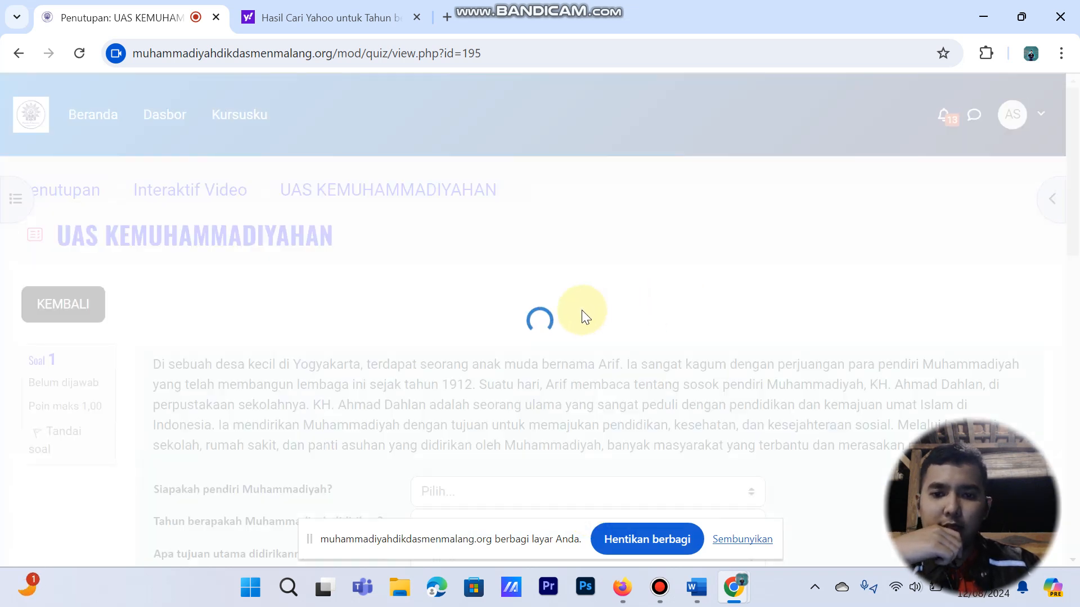
Answer "Siapakah pendiri Muhammadiyah?" in question 1 with "Ahmad Dahlan".
scroll(512, 256, down, 4)
scroll(388, 290, up, 3)
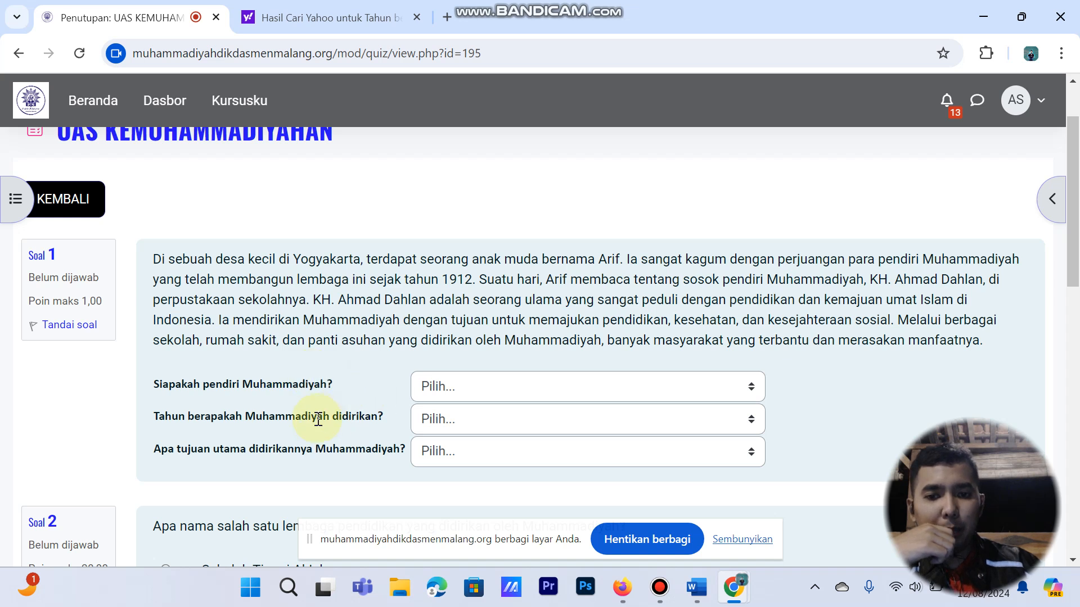
click(435, 383)
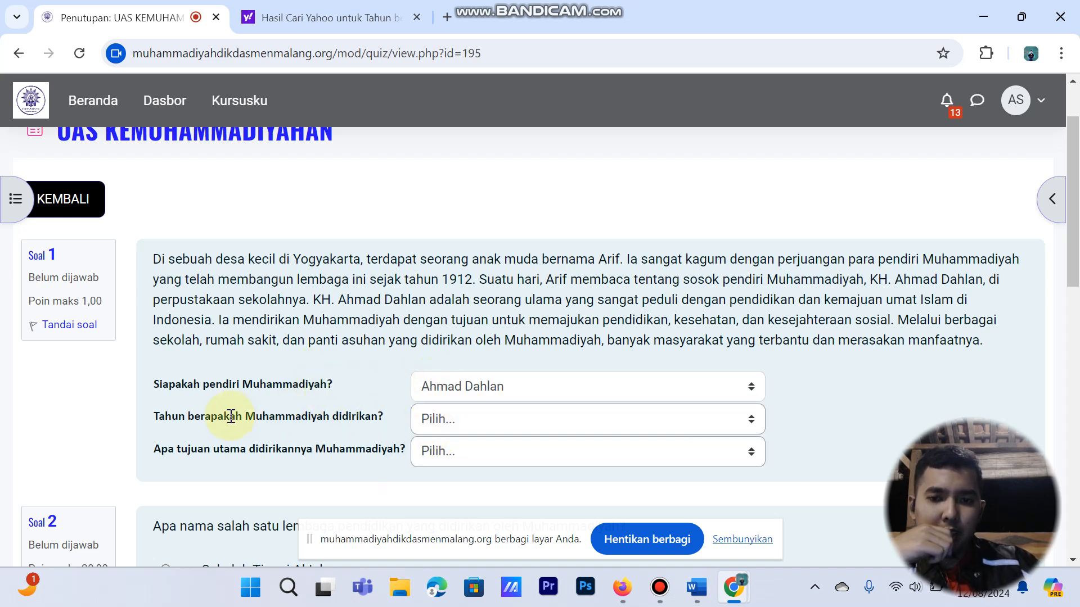
Replace the old search tab with a new web search for the copied question "Tahun berapakah Muhammadiyah didirikan?" and highlight 1912 in the first result.
drag(153, 418, 389, 420)
key(ctrl+c)
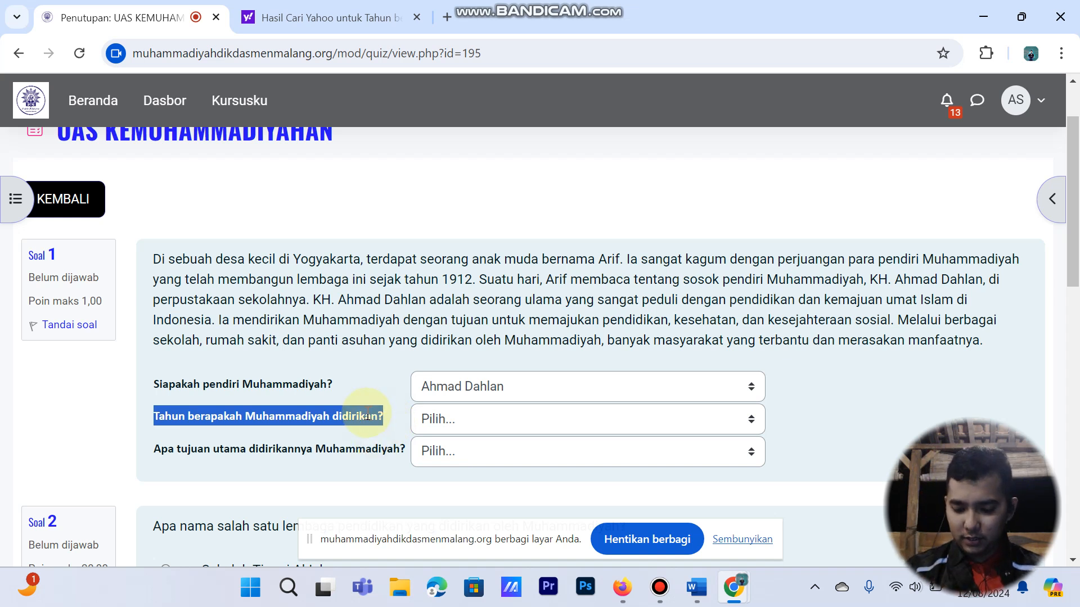
click(416, 18)
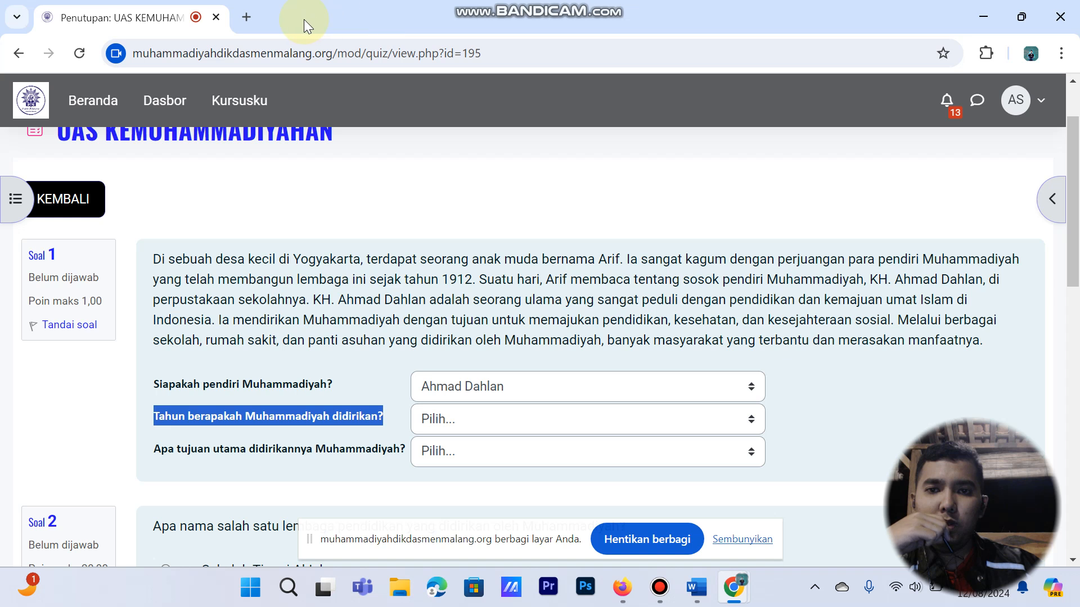
click(247, 17)
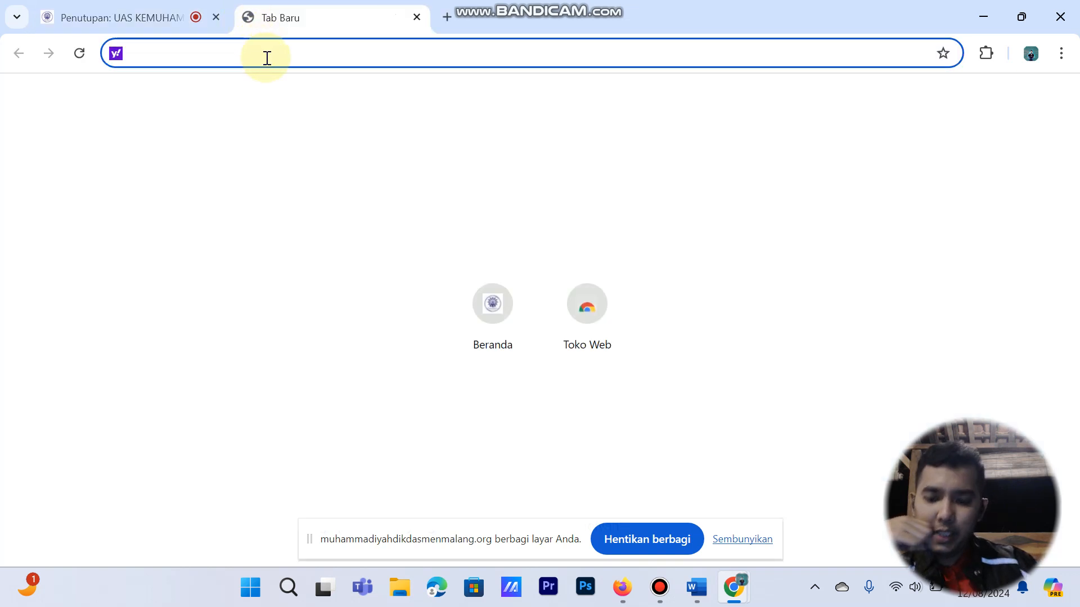
key(ctrl+v)
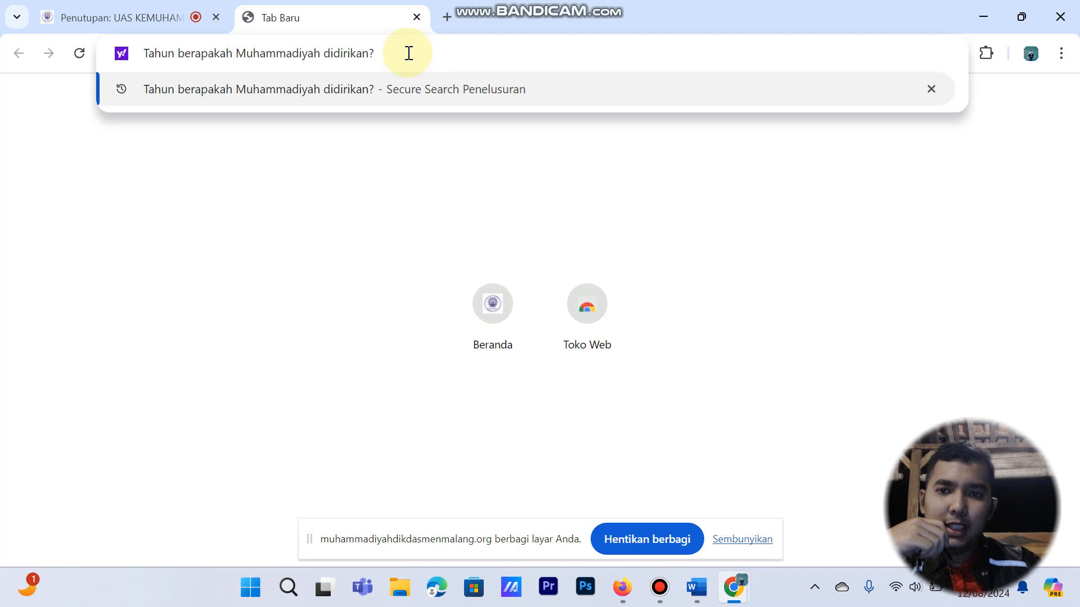
key(Return)
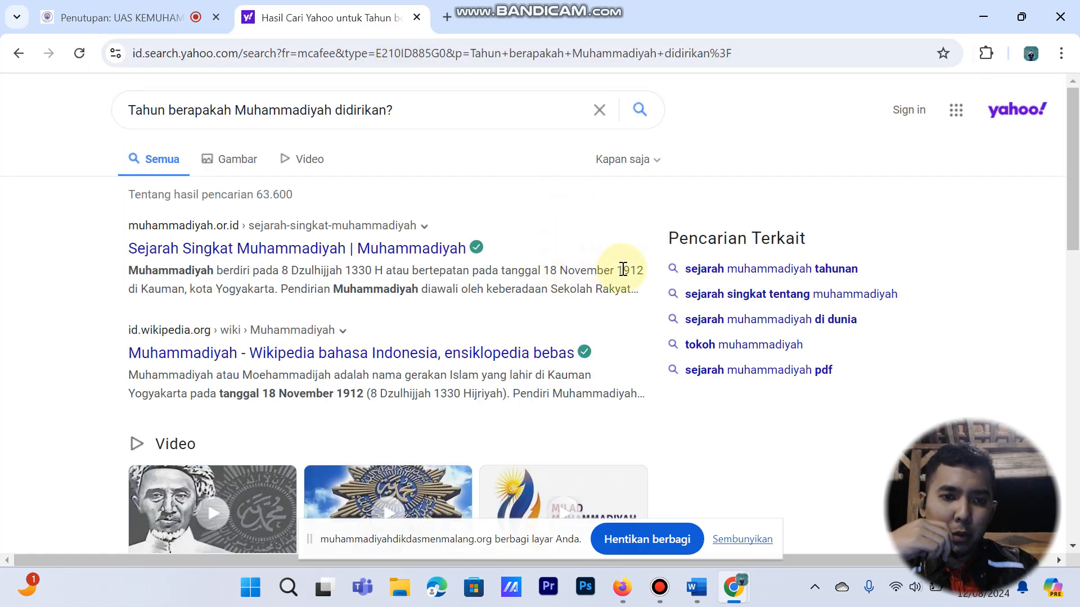
drag(625, 270, 645, 271)
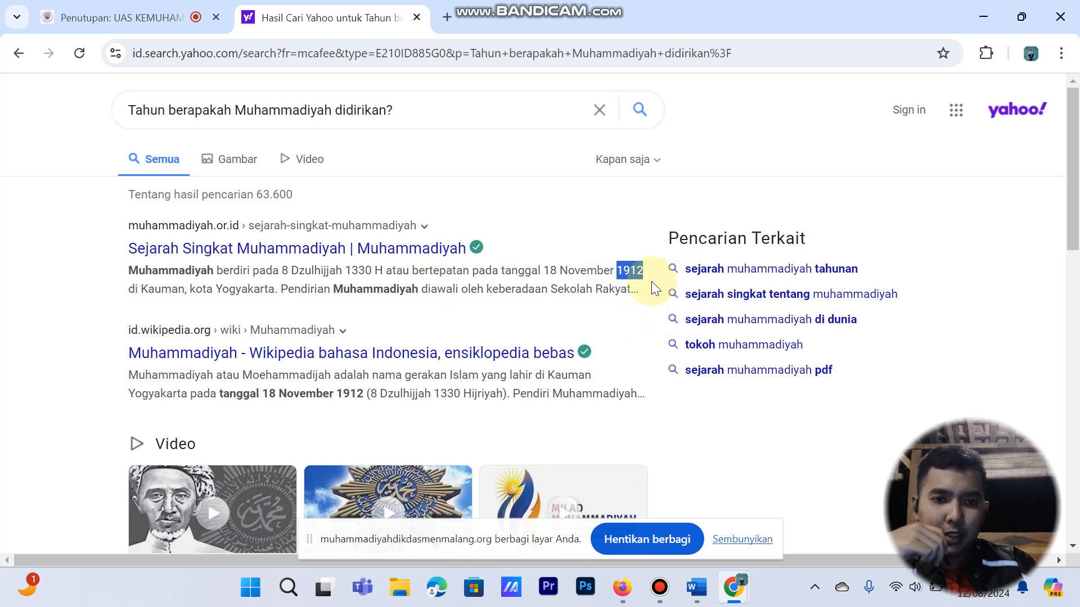
Return to the quiz and answer "Tahun berapakah Muhammadiyah didirikan?" in question 1 with 1912.
click(154, 25)
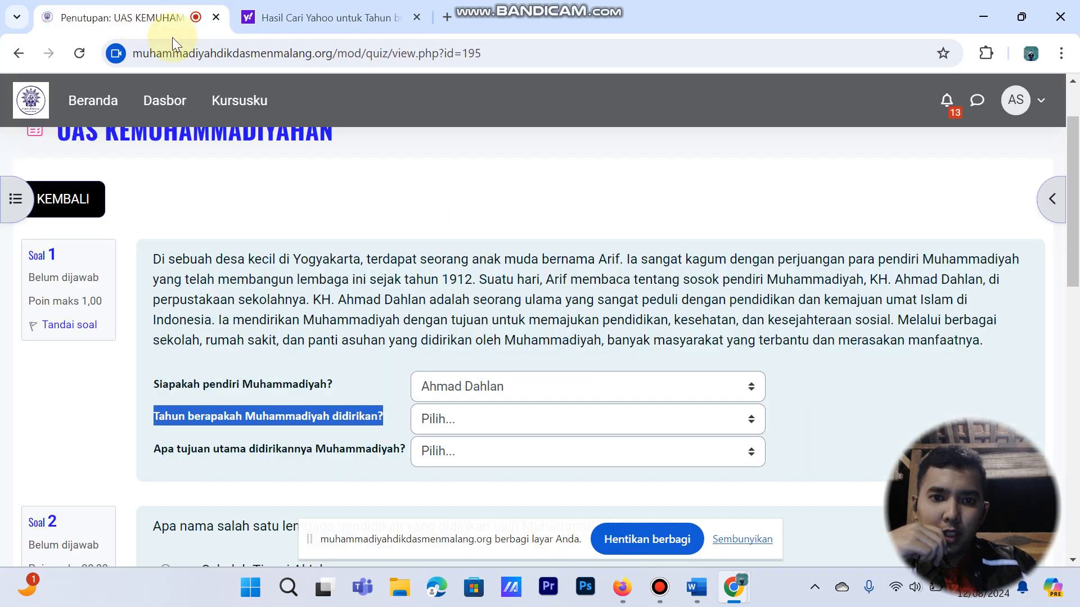
click(435, 419)
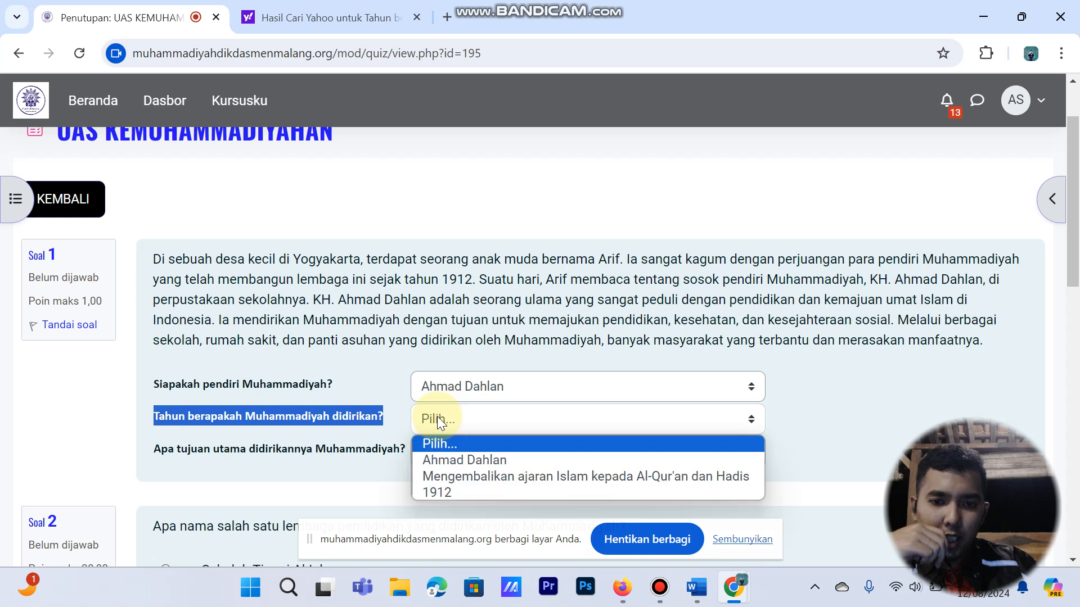
click(451, 490)
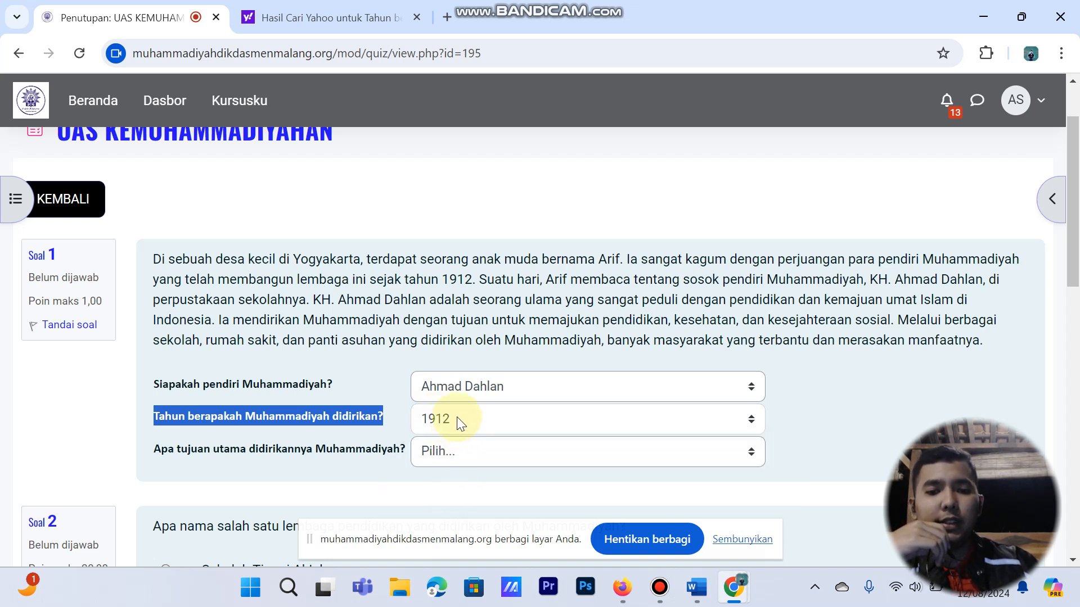
Answer "Apa tujuan utama didirikannya Muhammadiyah?" in question 1 with "Ahmad Dahlan".
drag(160, 452, 311, 460)
click(178, 451)
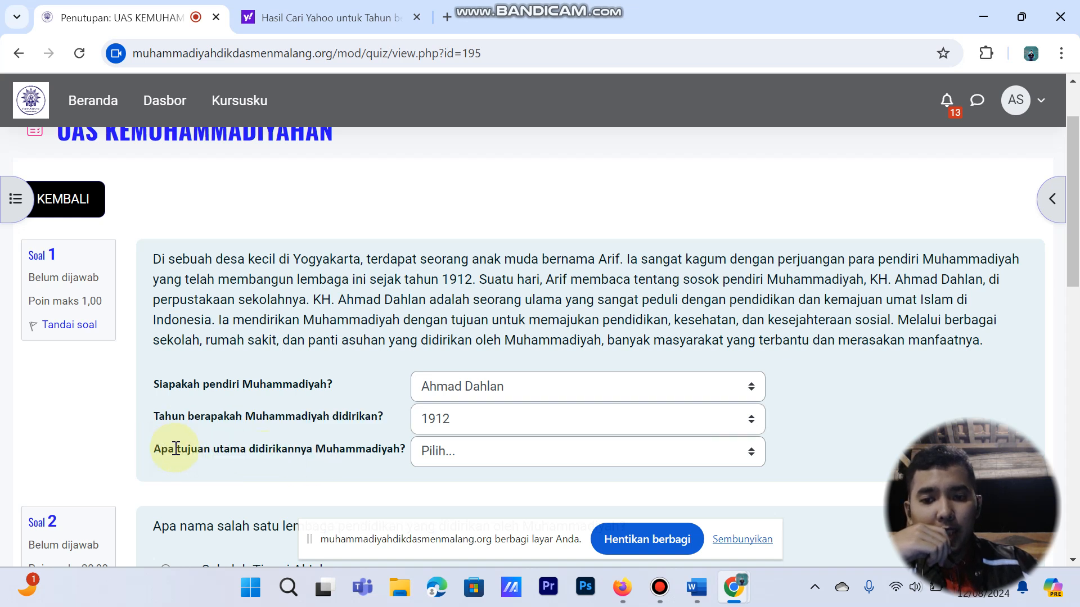
click(441, 453)
scroll(441, 427, down, 3)
click(463, 285)
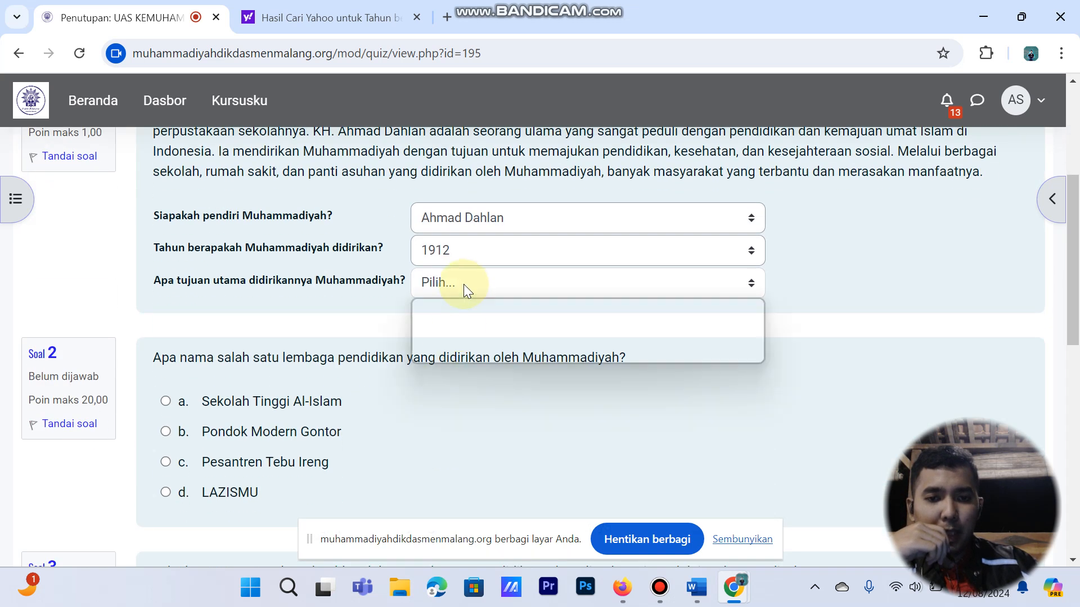
click(480, 324)
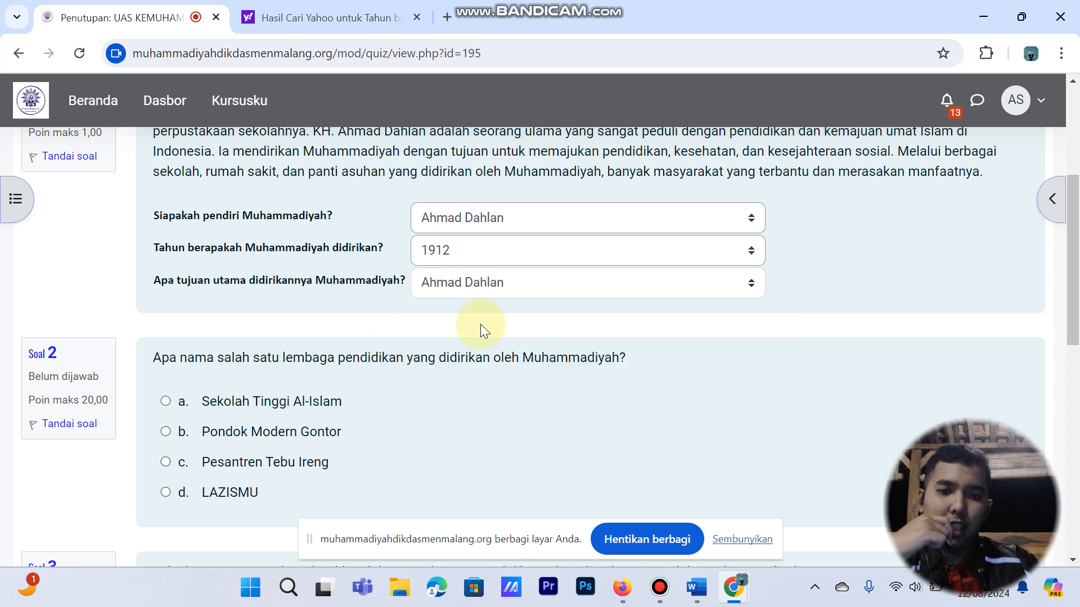
Search the web for the copied question "Apa tujuan utama didirikannya Muhammadiyah?" without the extra pasted words and look through the results.
drag(144, 282, 327, 281)
drag(155, 281, 348, 288)
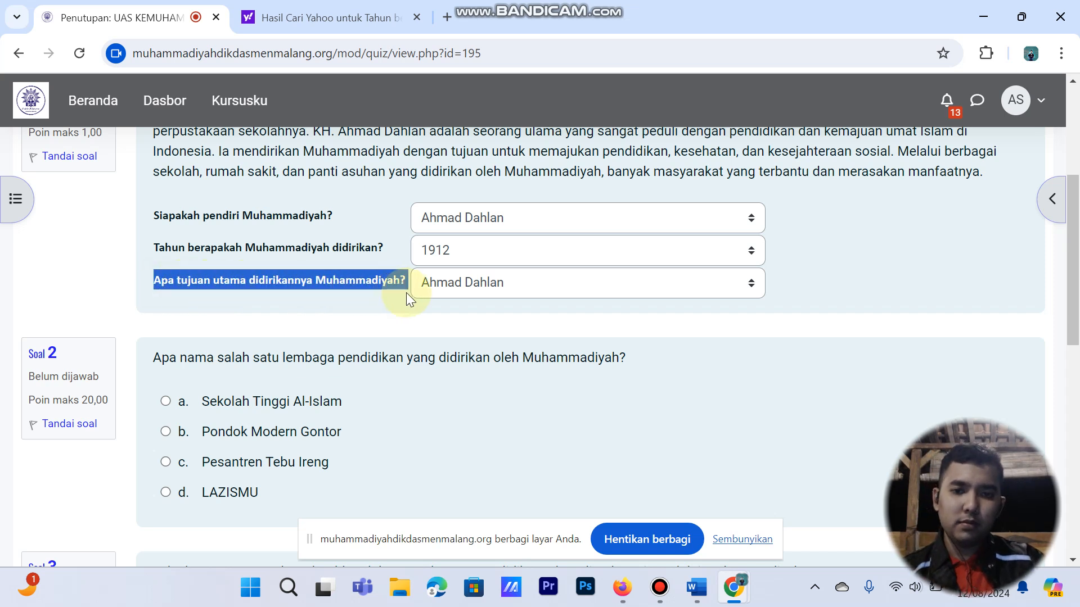
click(377, 18)
drag(394, 110, 120, 133)
text(Apa tujuan utama didirikannya Muhammadiyah?  Jawab 3 Soal 1)
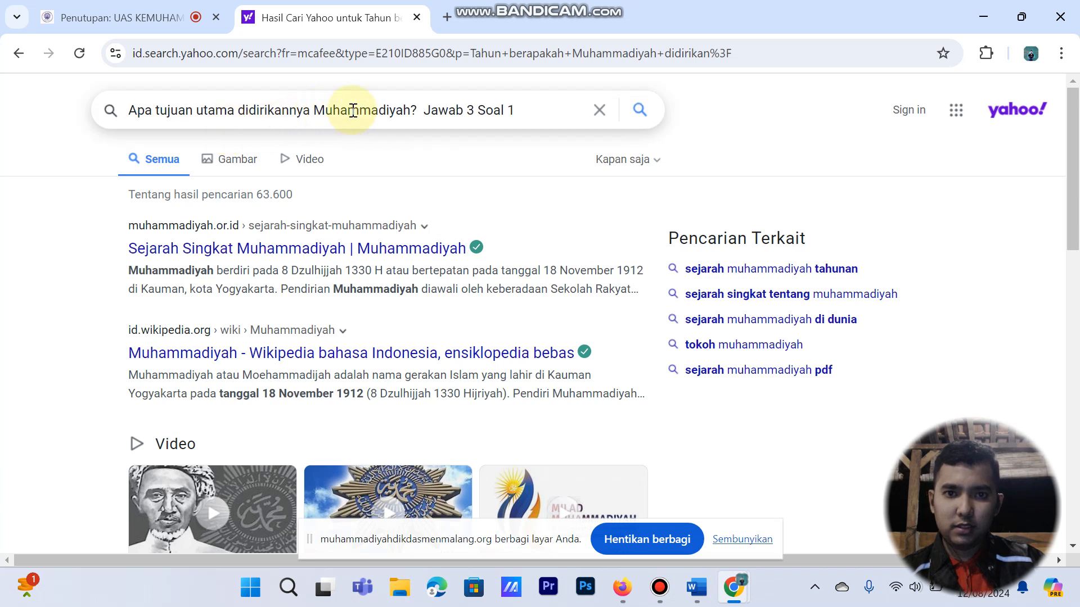
drag(523, 108, 424, 113)
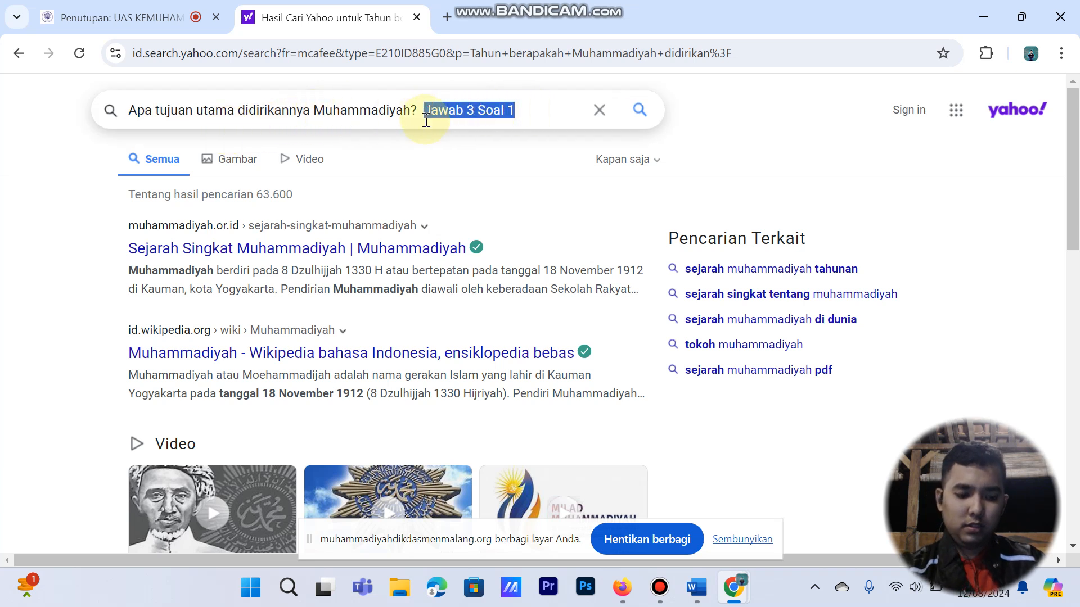
key(BackSpace)
key(Return)
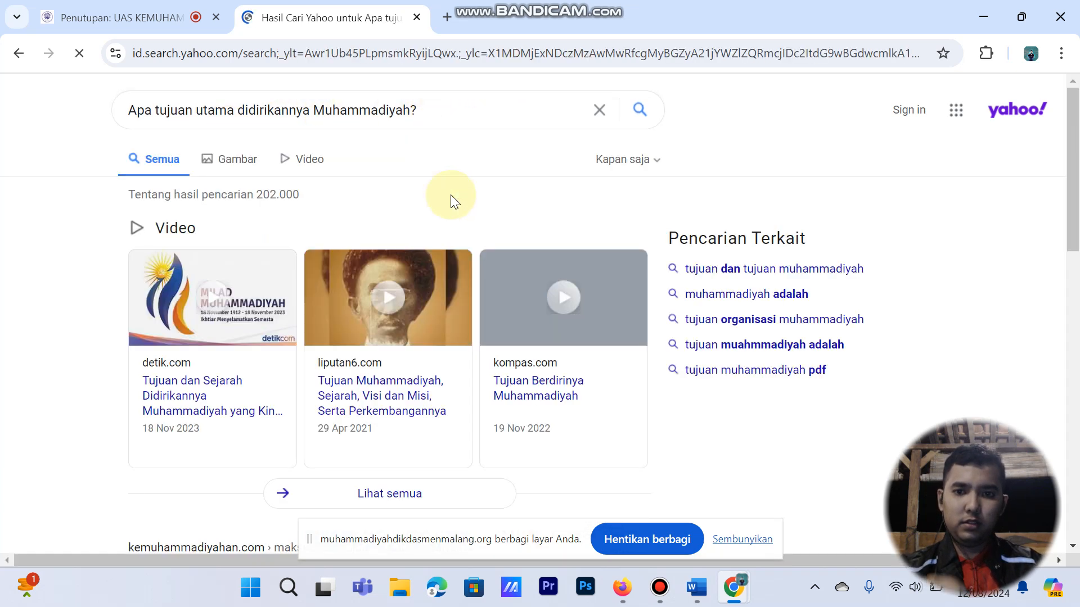
scroll(464, 271, down, 5)
scroll(463, 275, down, 1)
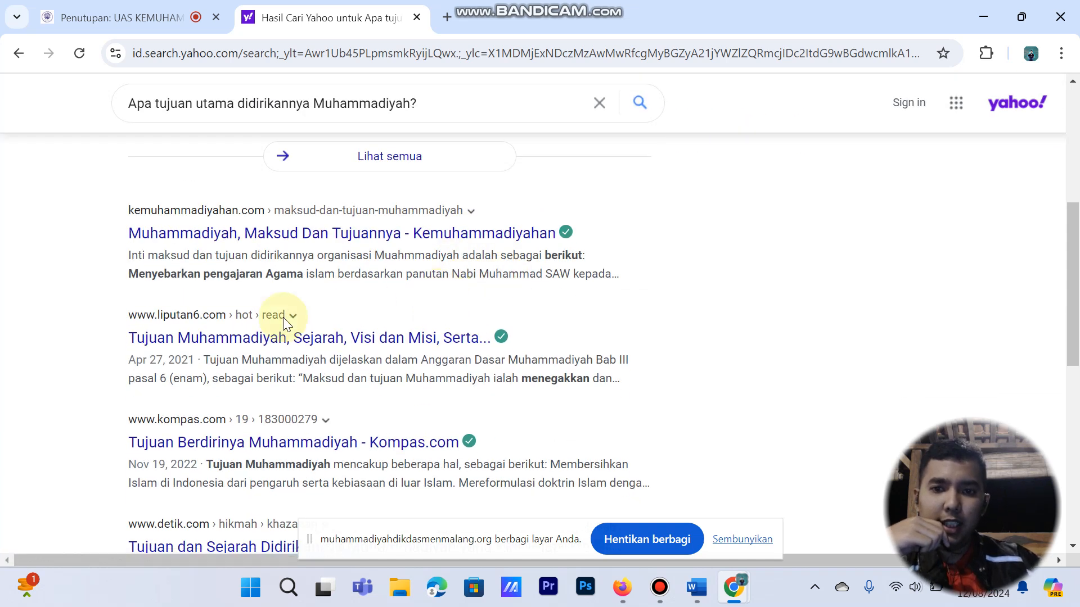
Change question 1's last answer to "Mengembalikan ajaran Islam kepada Al-Qur'an dan Hadis" and answer question 2 with "Sekolah Tinggi Al-Islam".
click(145, 25)
click(463, 282)
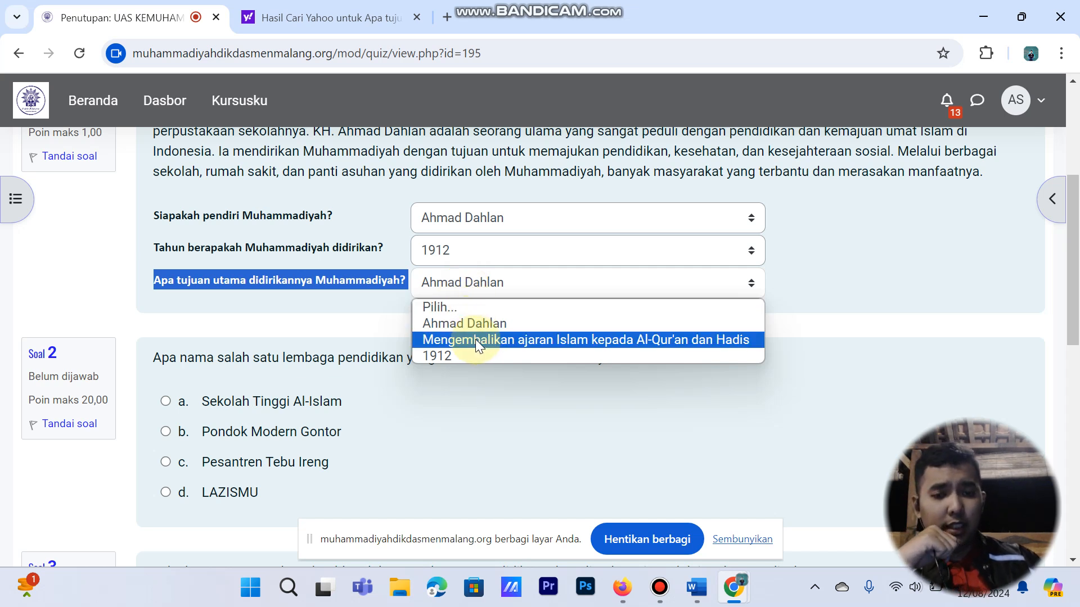
click(474, 340)
scroll(308, 314, down, 1)
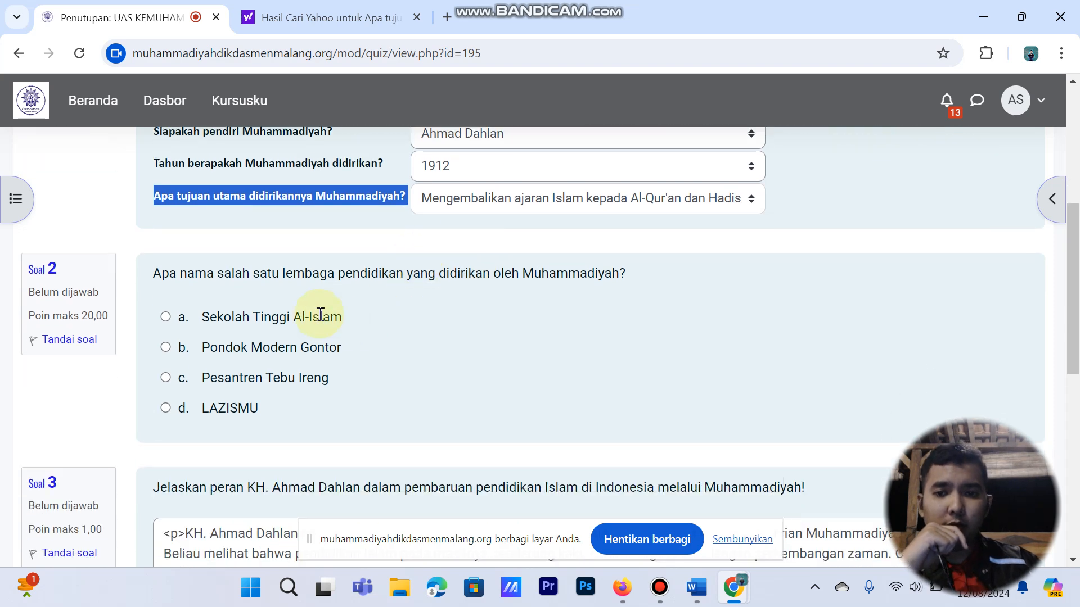
click(167, 317)
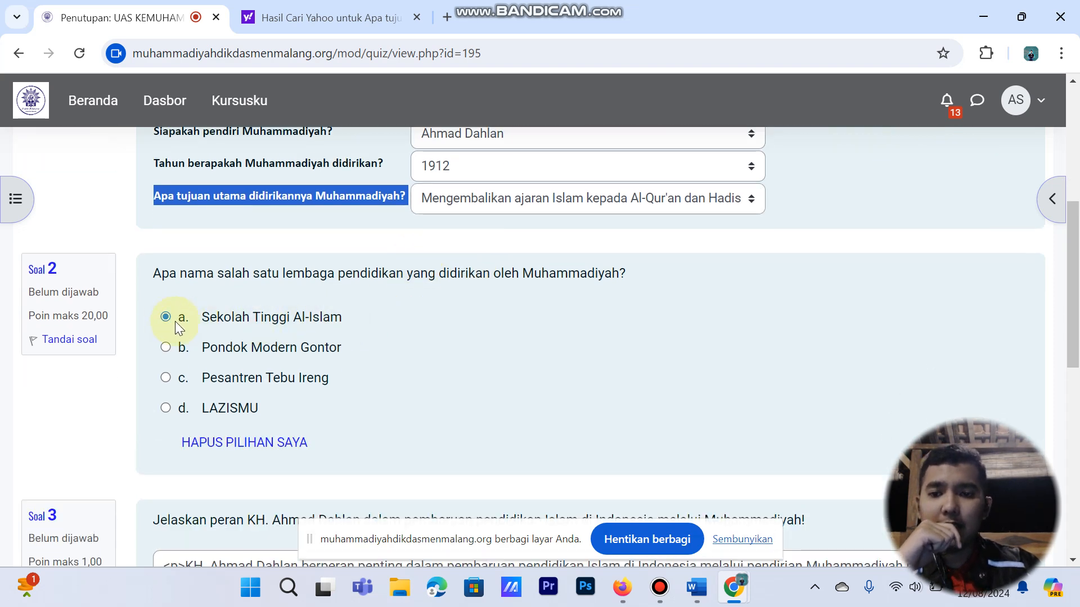
Replace the essay text between the paragraph tags in question 3 with "dwsedadsadsasafsafsafsafsa".
scroll(201, 323, down, 5)
drag(869, 354, 270, 270)
click(253, 269)
drag(185, 228, 837, 360)
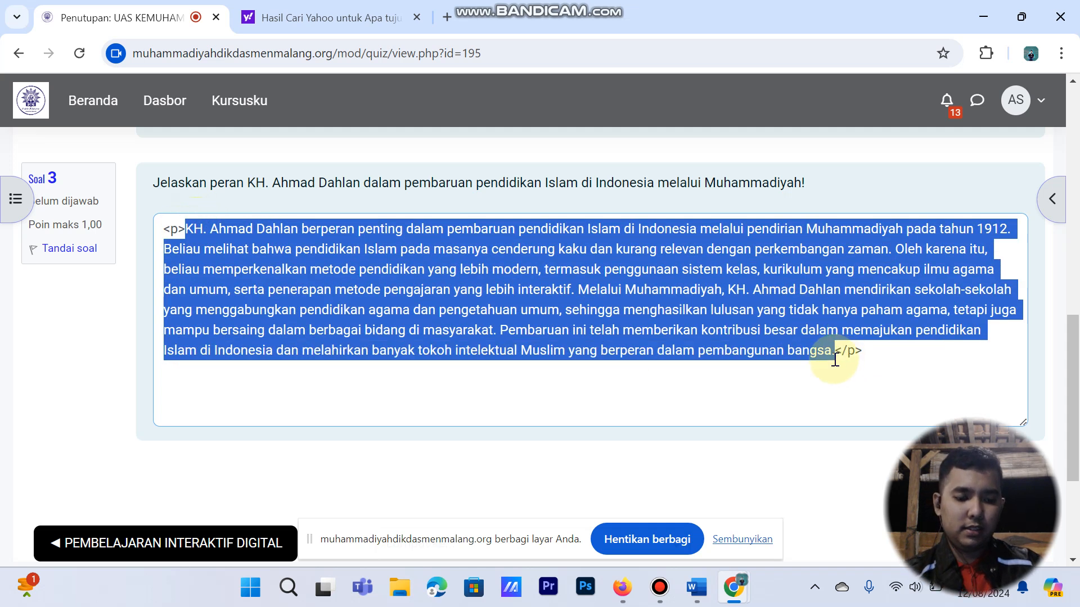
text(dwsedadsadsasafsafsafsafsa)
Finish the quiz attempt and confirm submitting all answers.
scroll(843, 388, down, 3)
click(949, 320)
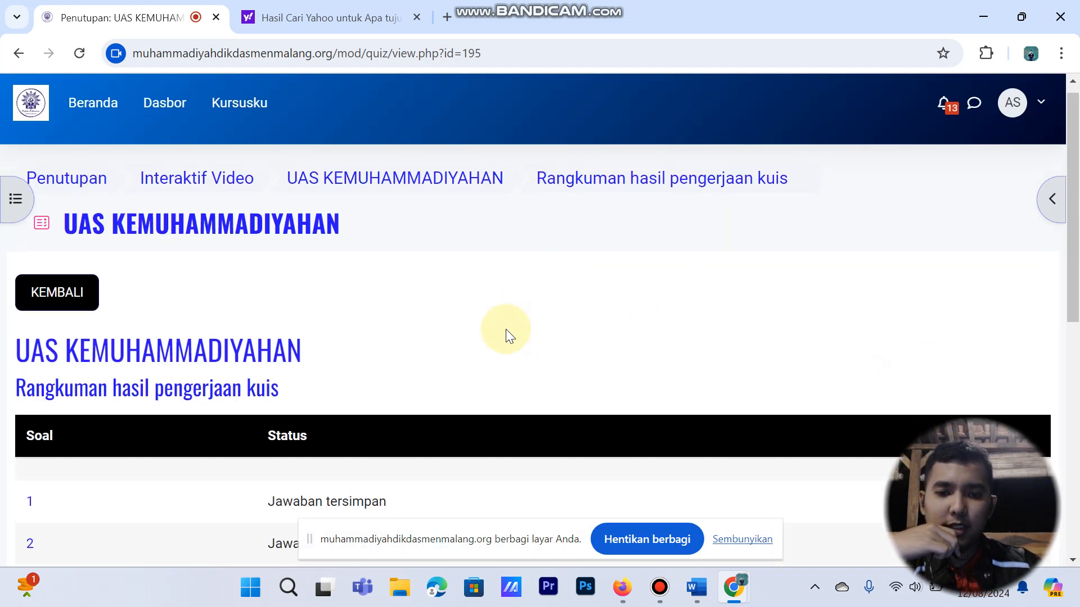
scroll(505, 329, down, 6)
click(534, 409)
click(579, 329)
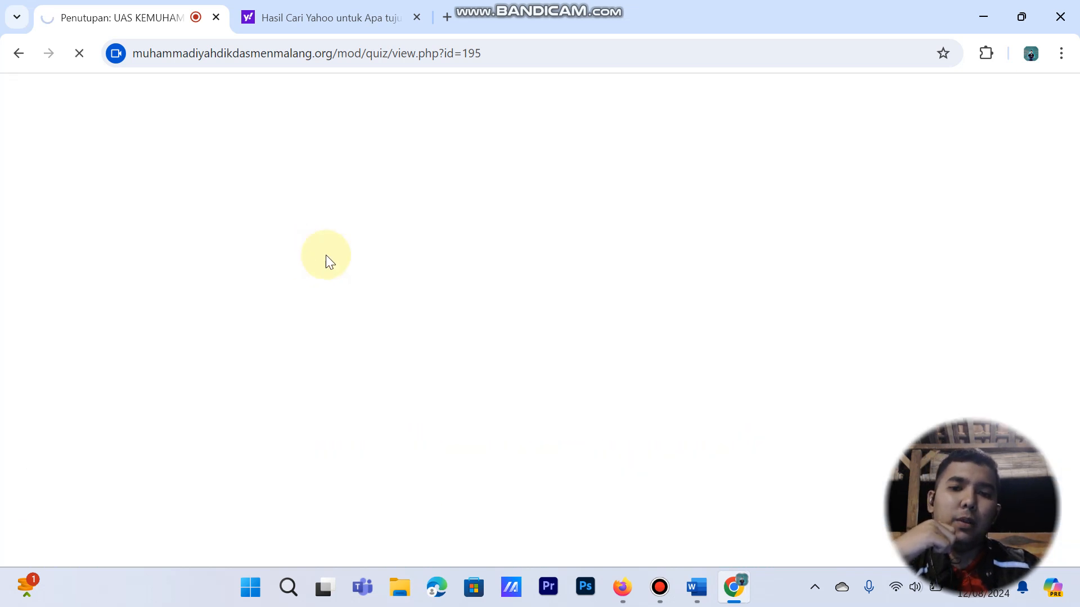
Review the finished attempt's marked answers, correct-answer feedback and summary details.
scroll(419, 326, down, 5)
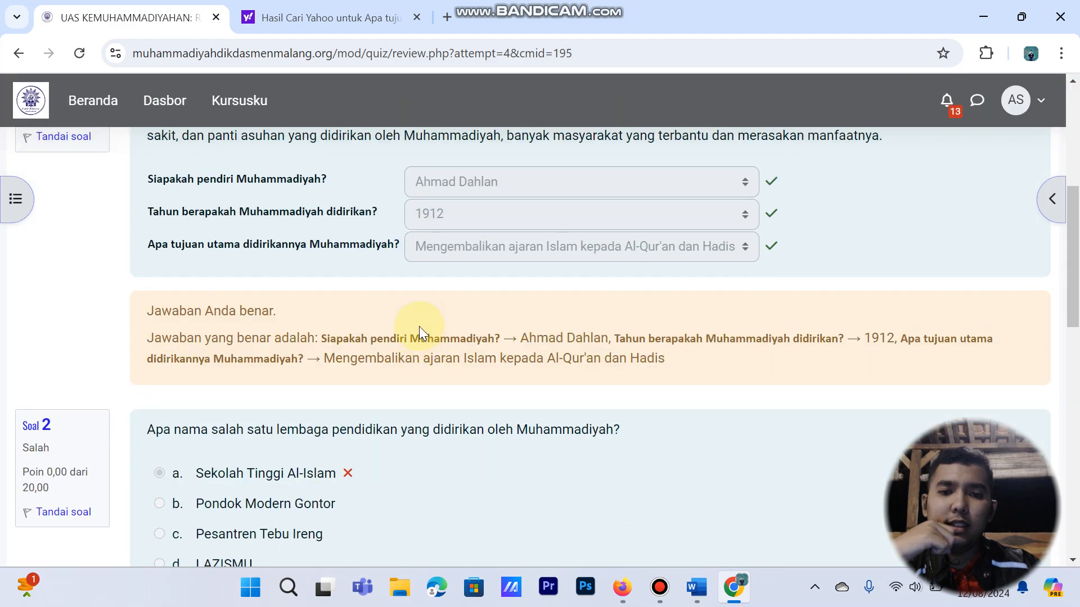
scroll(674, 258, down, 4)
scroll(674, 257, up, 4)
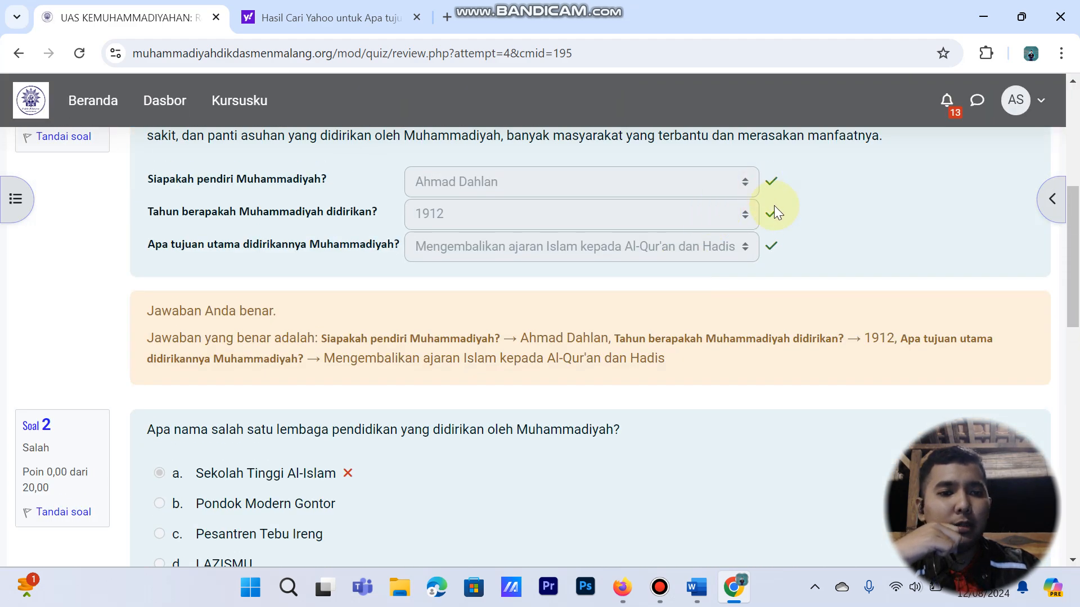
scroll(771, 225, up, 4)
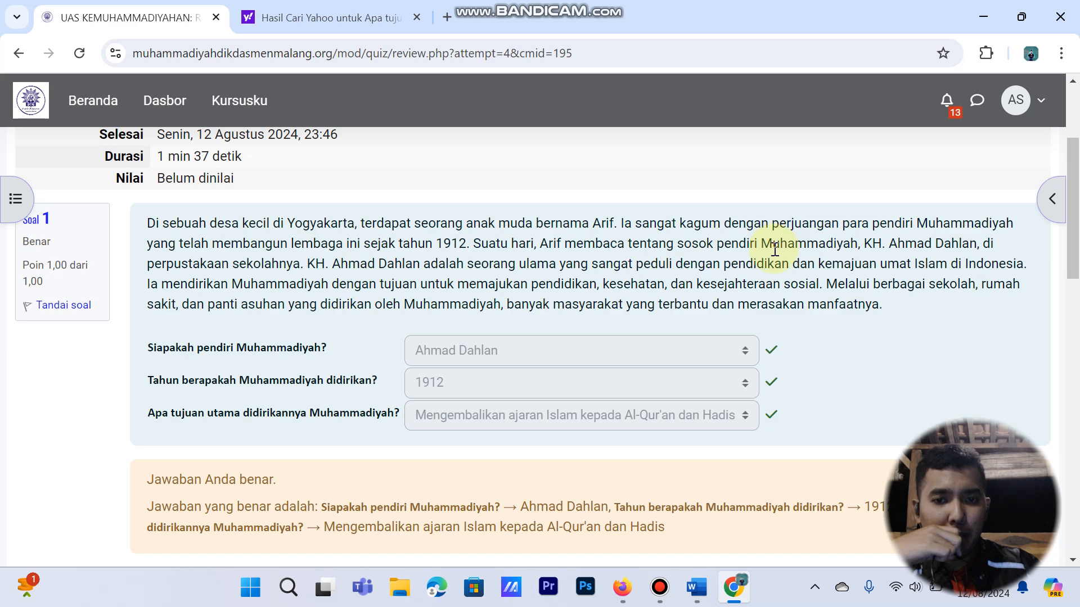
scroll(780, 470, up, 2)
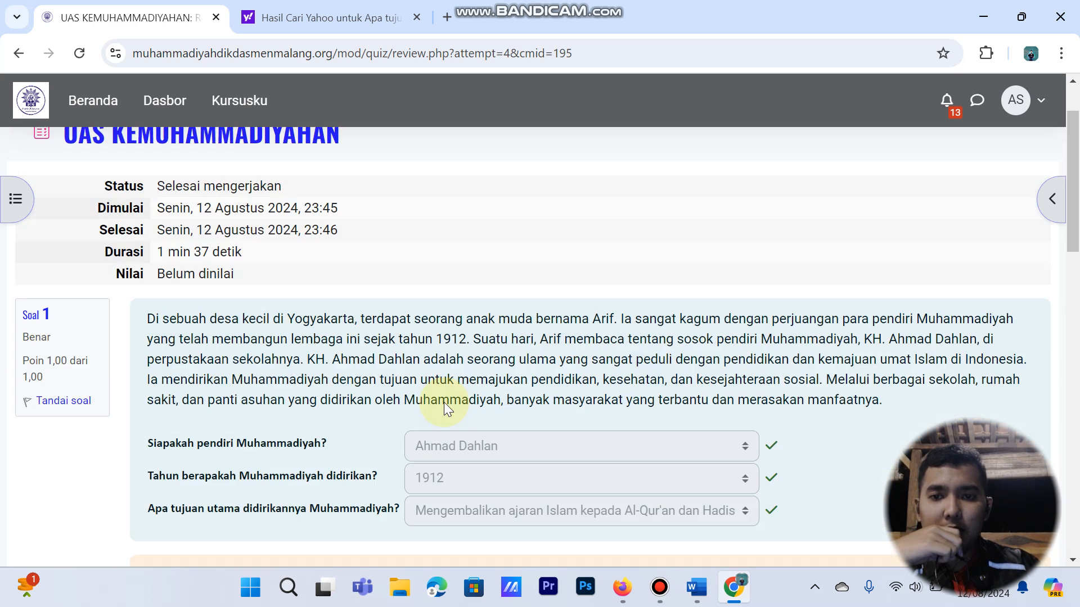
drag(159, 368, 265, 386)
click(251, 364)
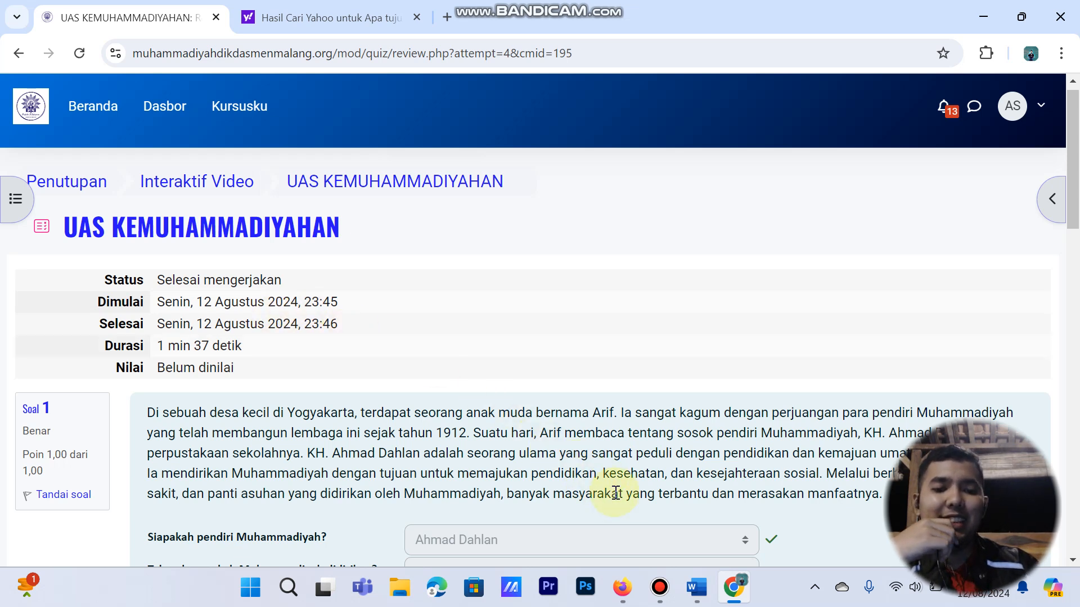
Switch to the administrator session in Firefox and open the quiz's Quilgo proctoring report.
click(621, 587)
scroll(494, 416, down, 3)
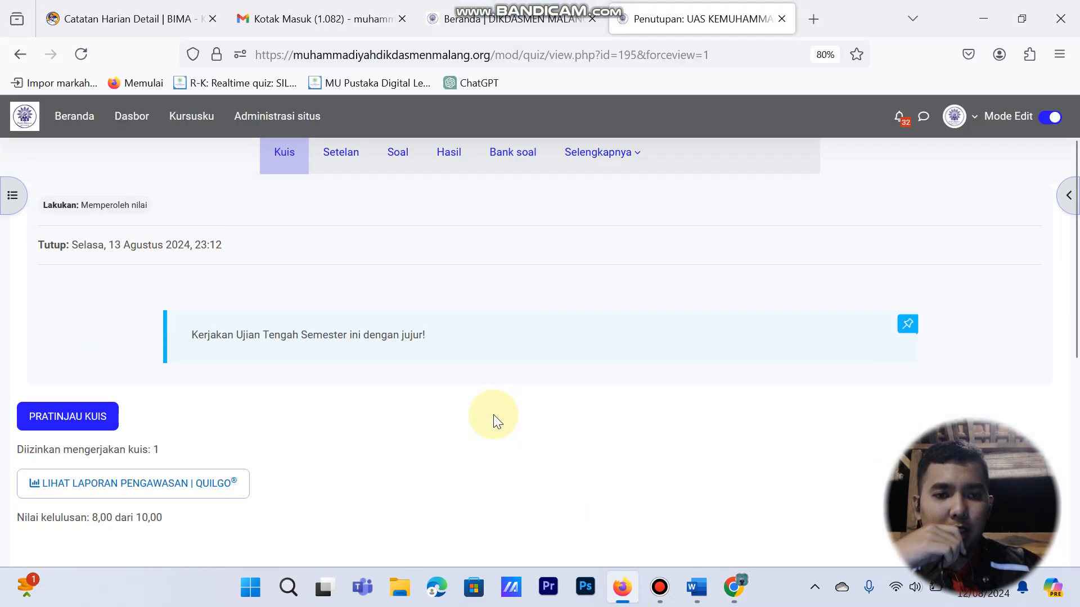
scroll(495, 405, up, 1)
scroll(233, 265, down, 2)
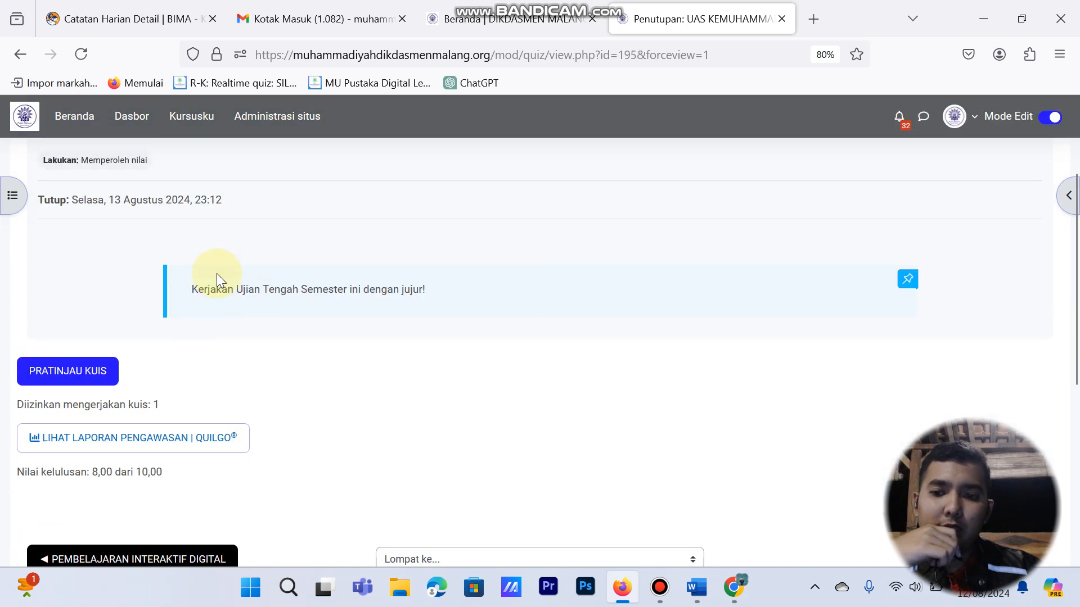
click(136, 453)
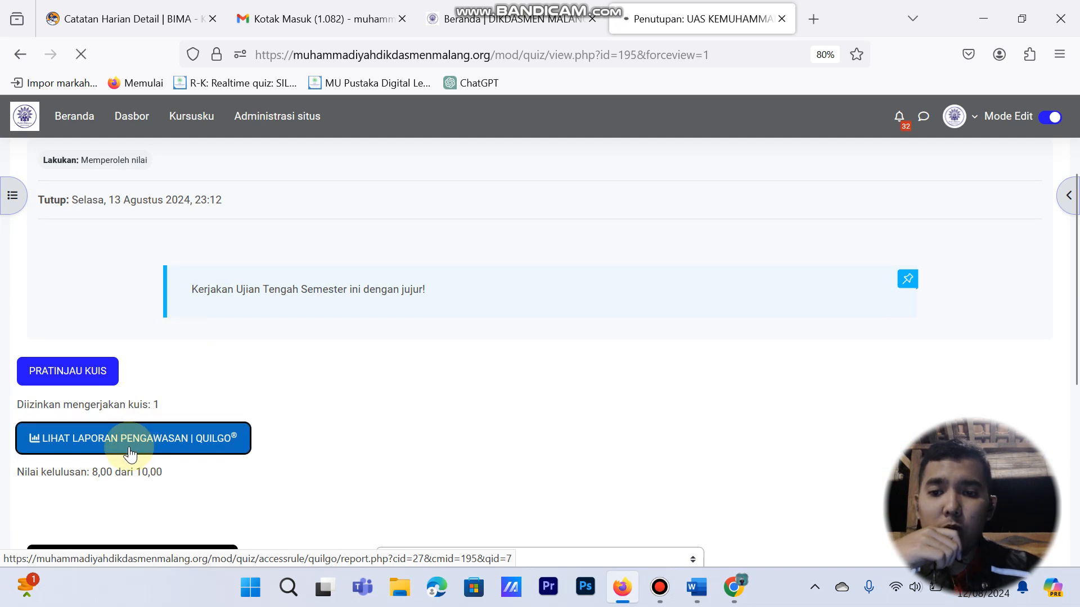
Examine the student's row in the proctoring report, highlighting the name and the proctoring confidence level.
scroll(329, 361, down, 2)
scroll(334, 360, down, 3)
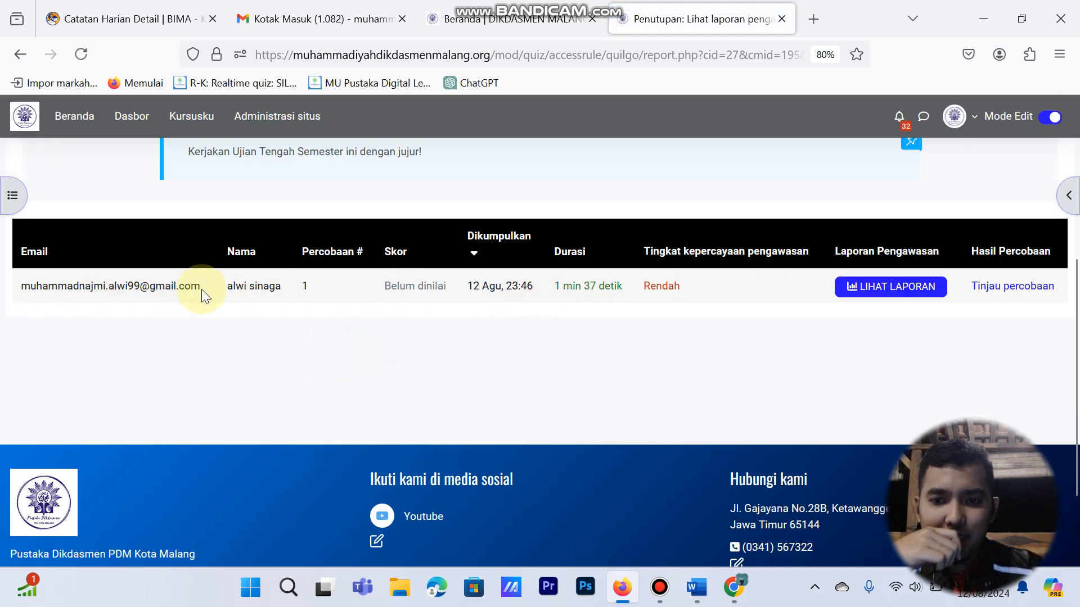
drag(229, 288, 289, 290)
click(244, 289)
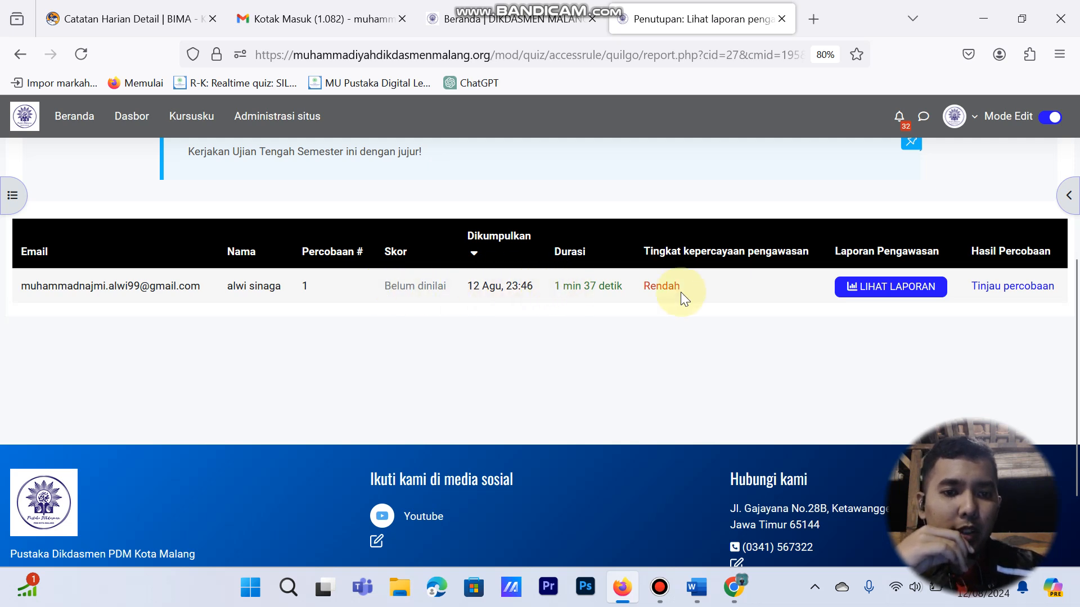
drag(647, 253, 806, 254)
click(651, 286)
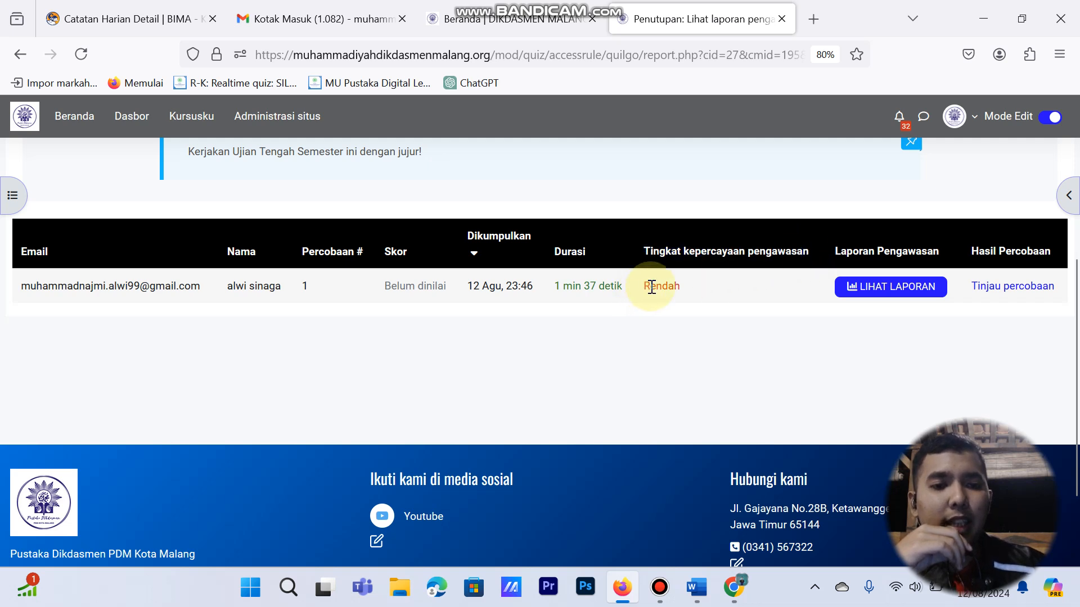
click(694, 285)
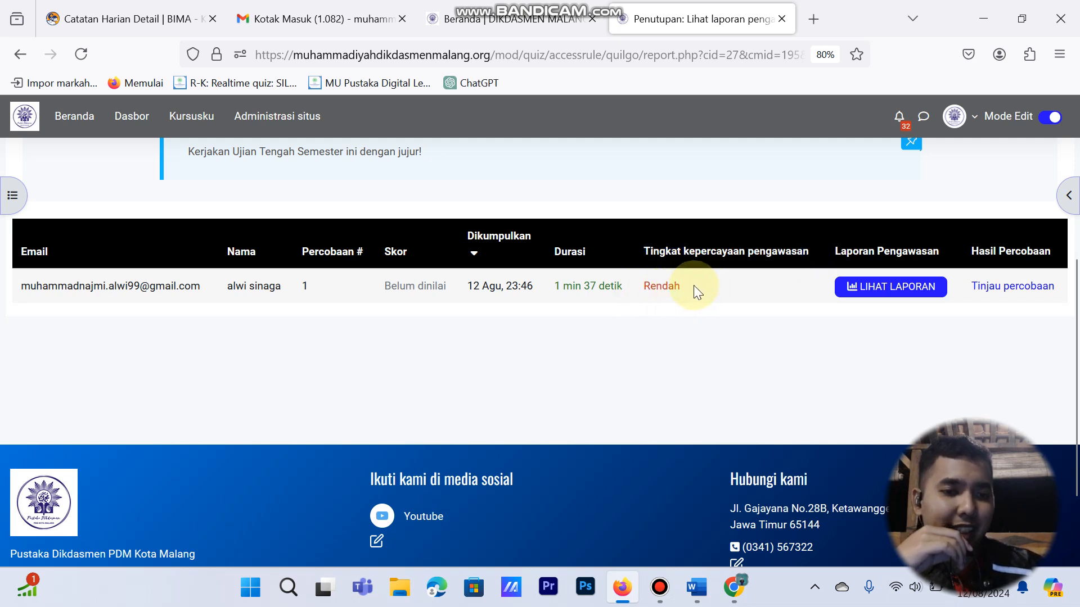
drag(643, 285, 679, 287)
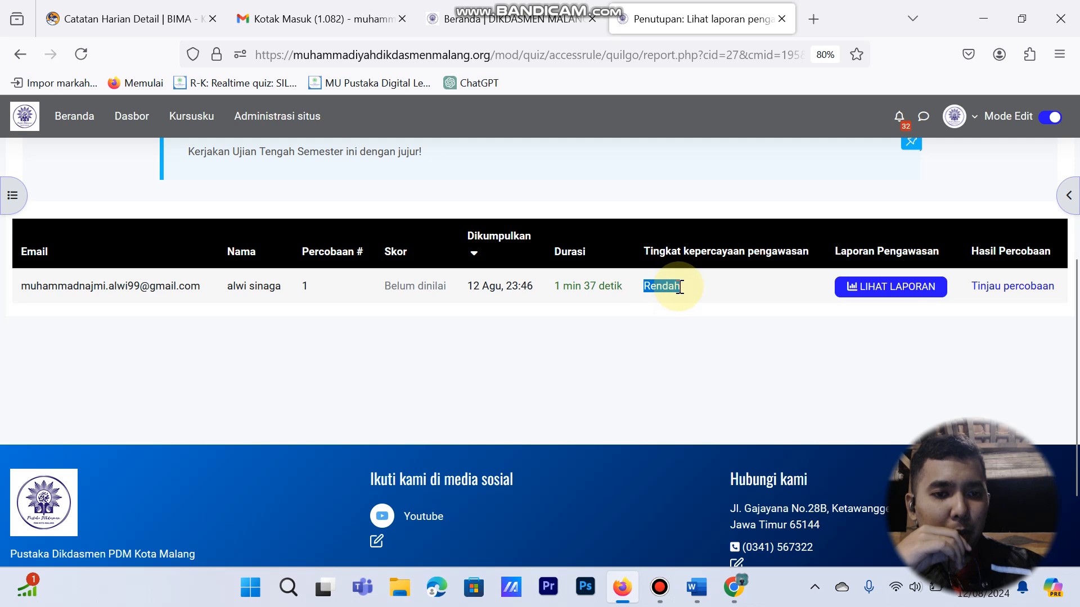
Open the student's detailed proctoring report and highlight the activity, face presence and detected pattern entries.
click(886, 293)
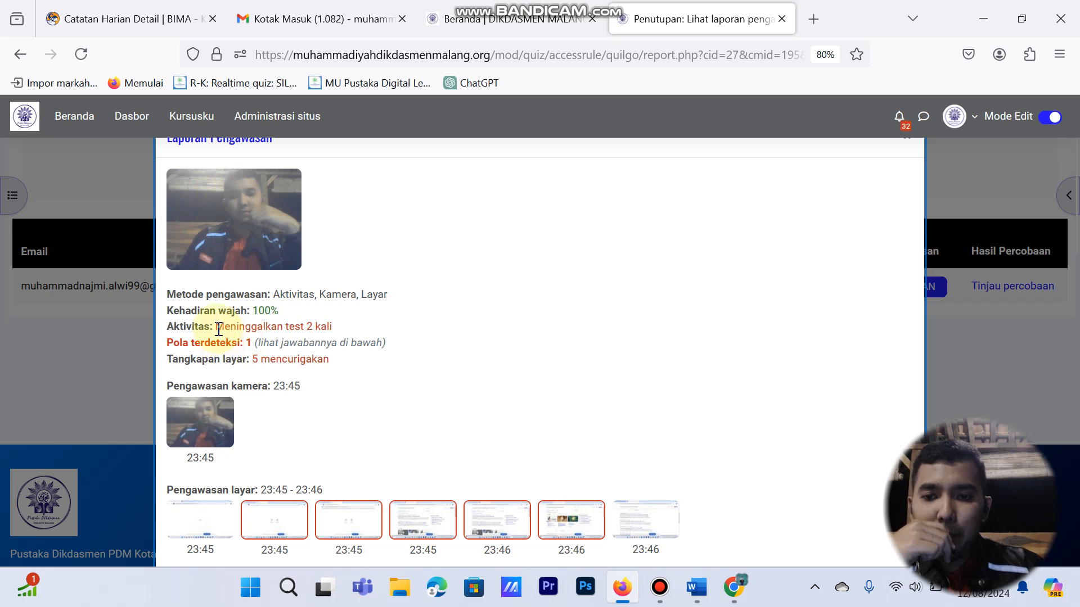
drag(217, 328, 332, 328)
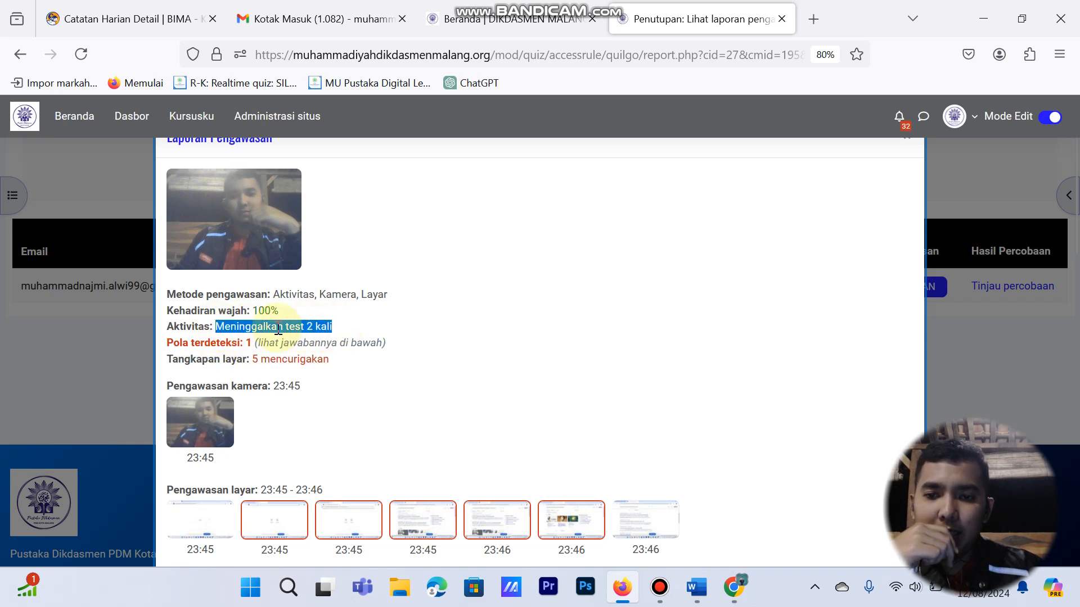
click(327, 325)
drag(279, 311, 259, 311)
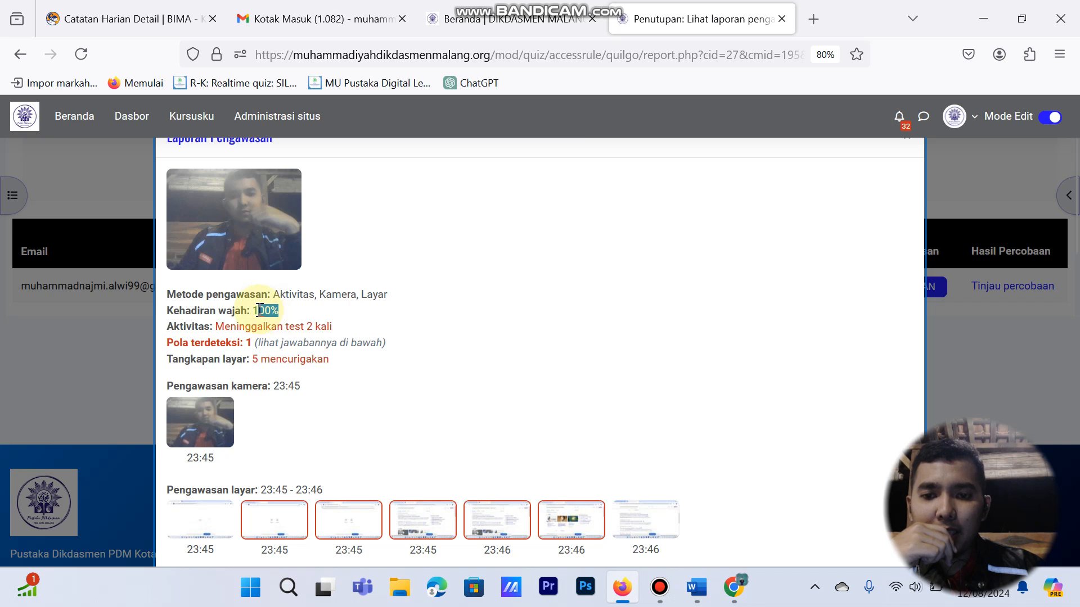
click(256, 311)
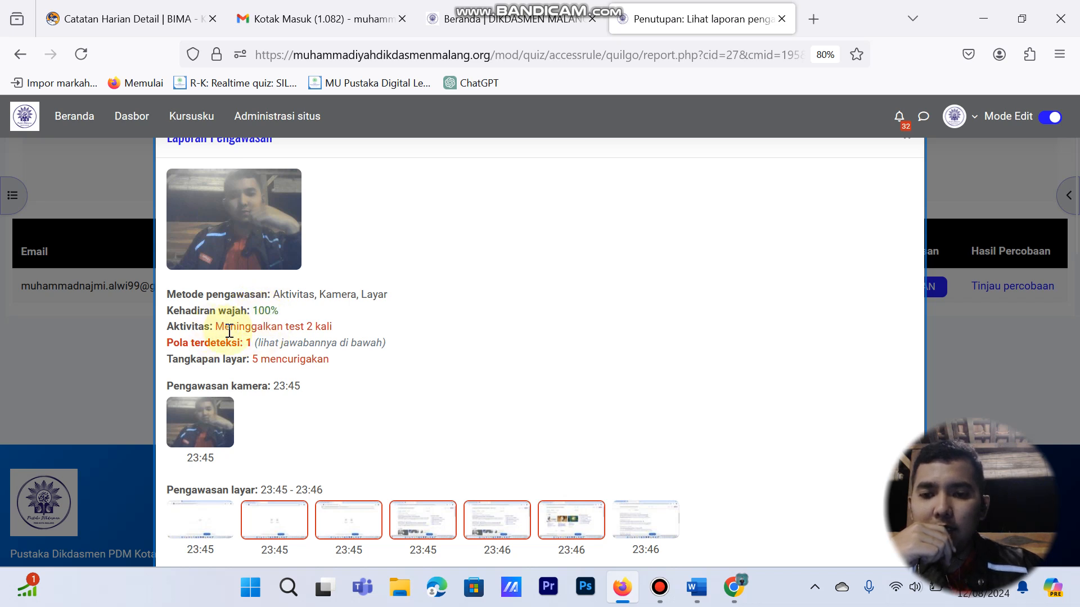
drag(247, 343, 348, 352)
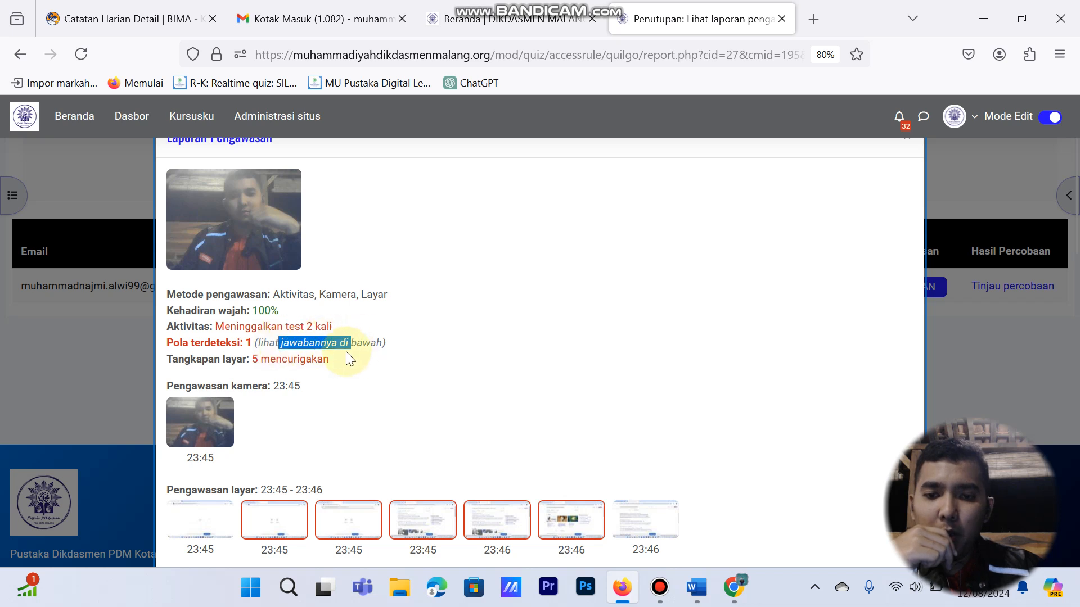
Highlight the suspicious screen capture entry and preview the first two red-outlined captures in the screen monitoring section.
scroll(315, 326, down, 2)
drag(329, 281, 260, 287)
scroll(308, 322, down, 2)
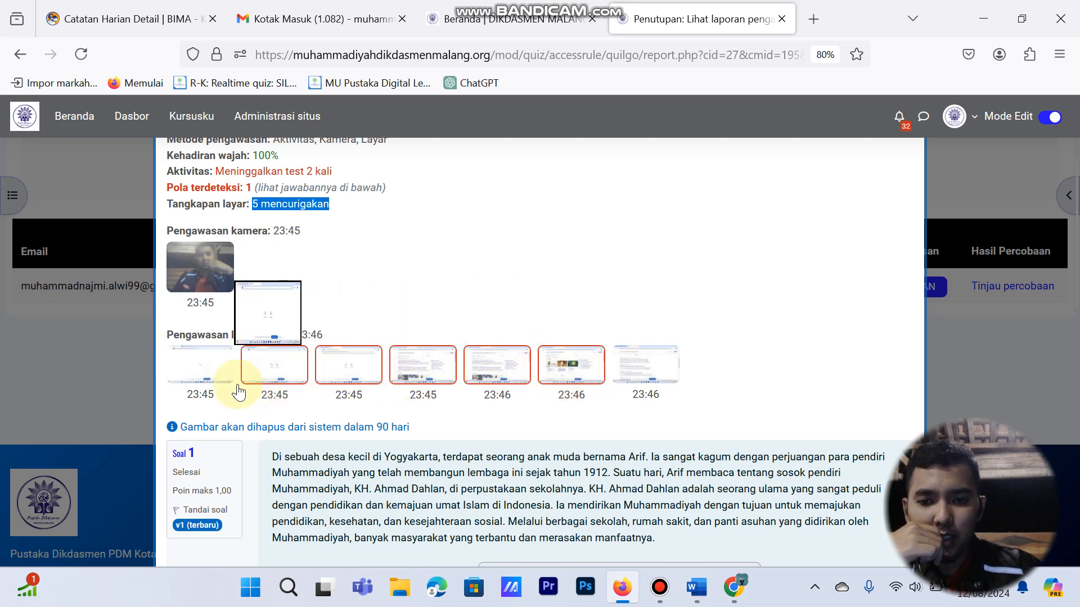
click(278, 383)
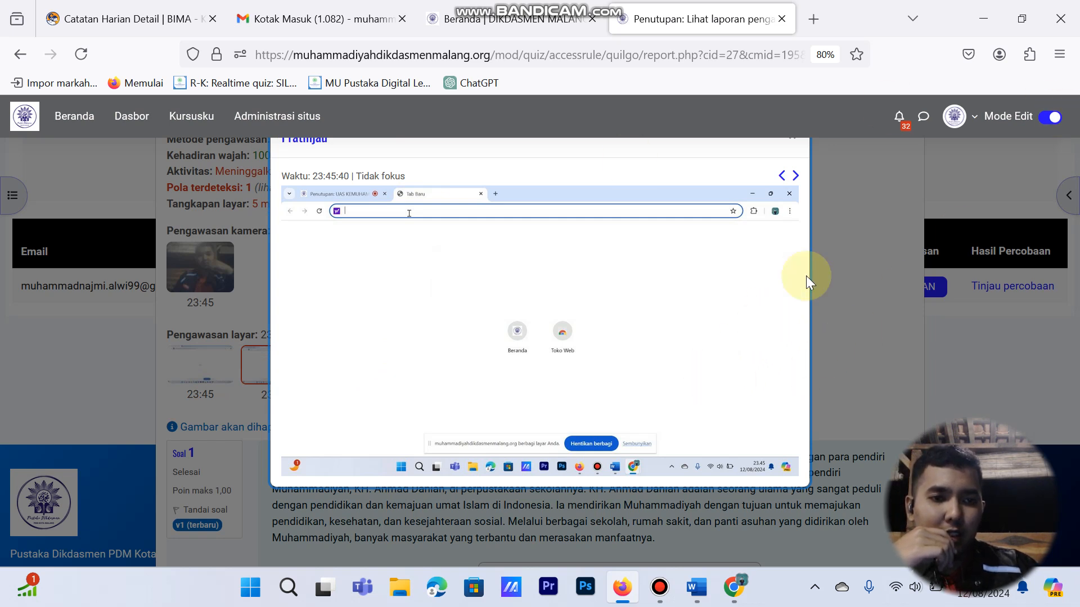
click(794, 175)
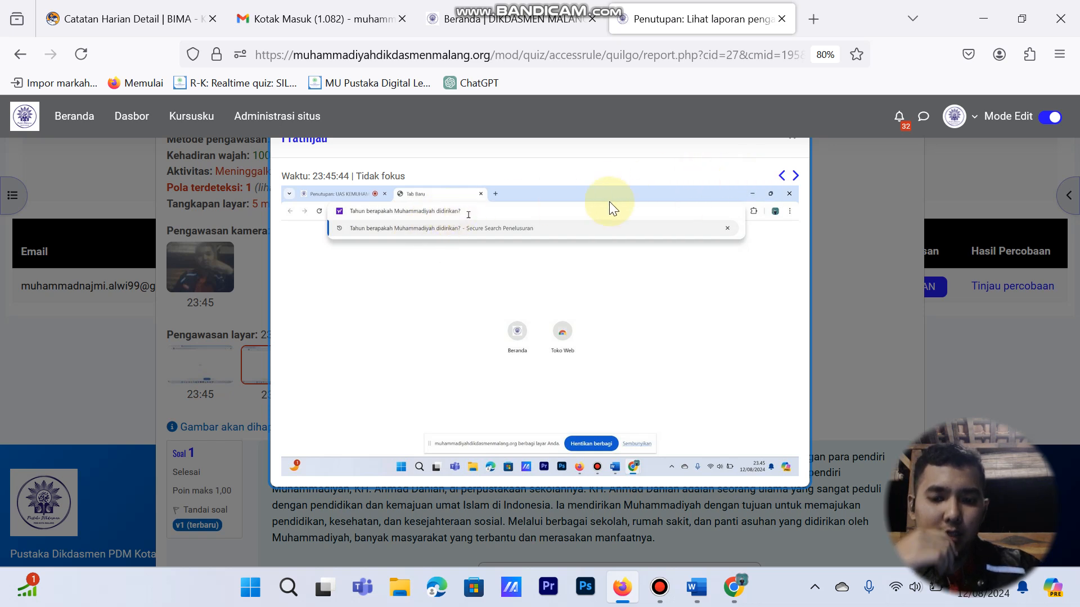
Enlarge the page to 110%, browse the remaining screen captures through to the last one, and close the preview.
key(ctrl+plus)
key(ctrl+plus)
key(ctrl+plus)
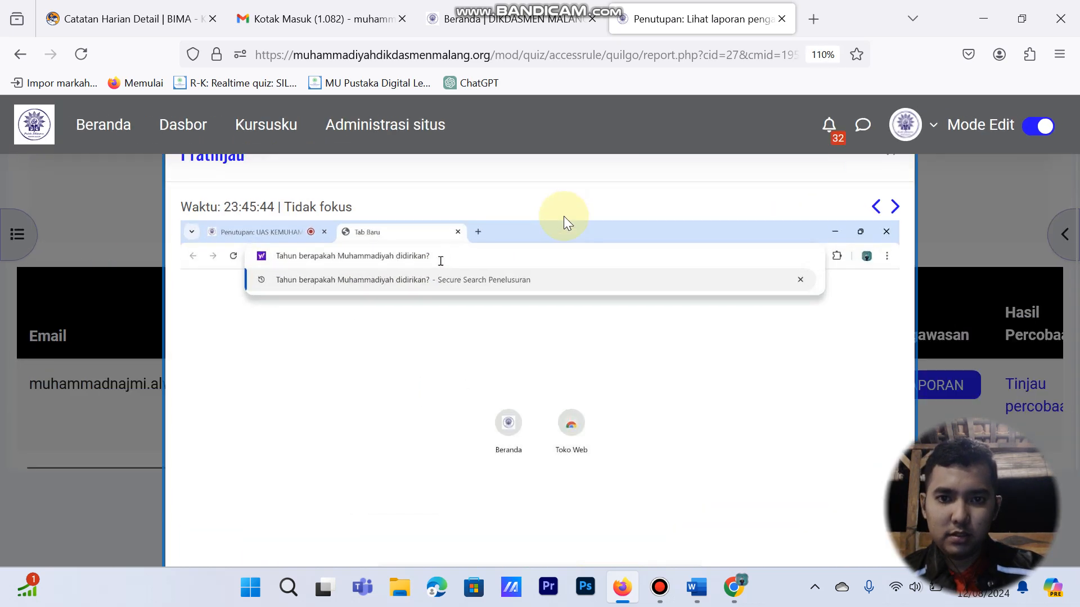
click(895, 207)
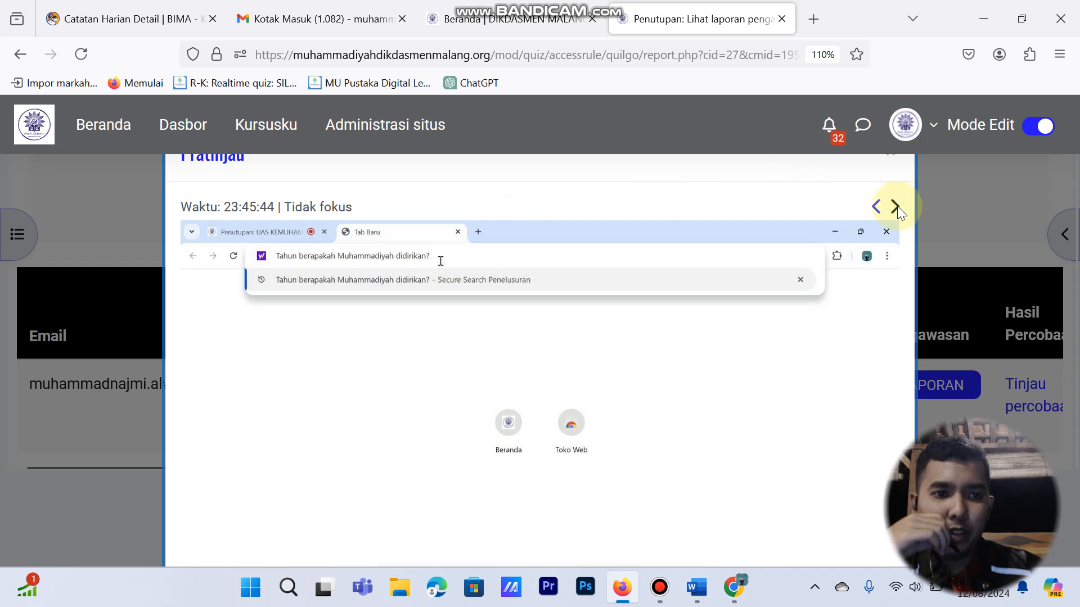
click(894, 208)
click(895, 207)
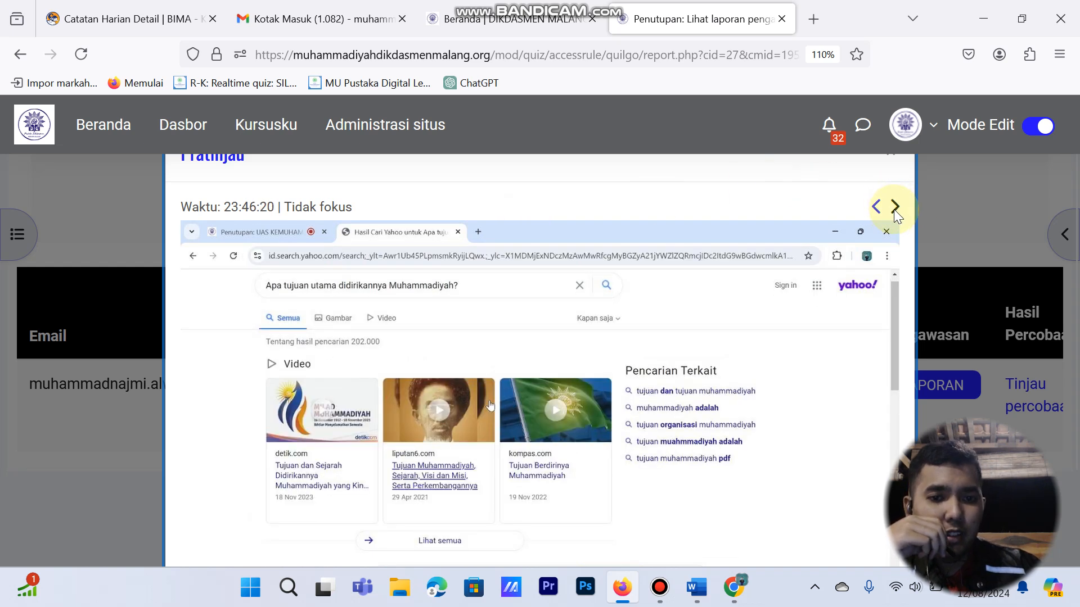
click(895, 207)
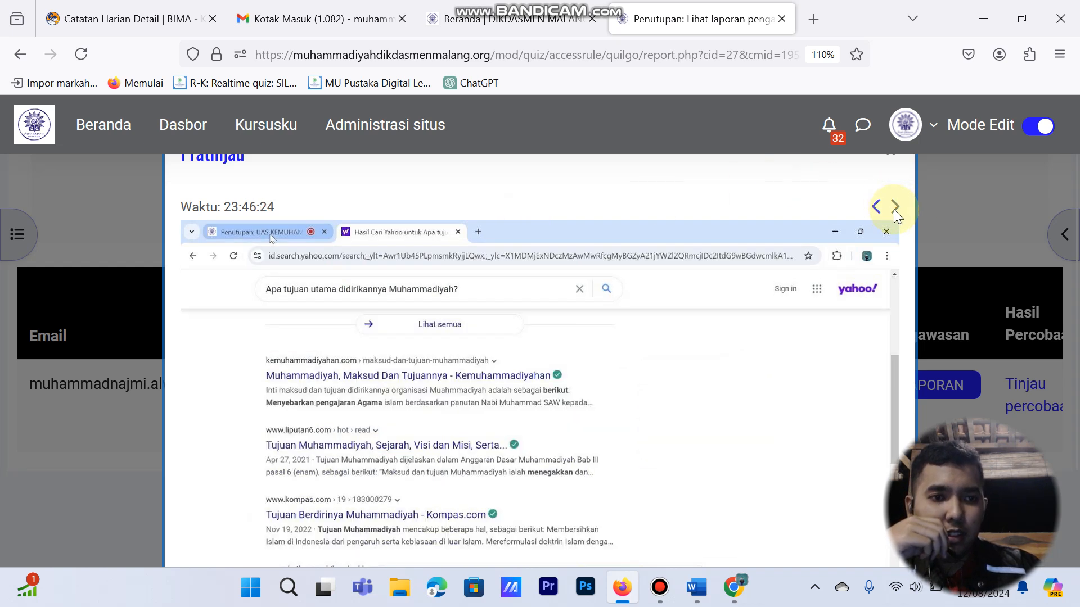
click(932, 202)
Return to the report summary and highlight the suspicious screen capture entry again.
scroll(653, 306, down, 2)
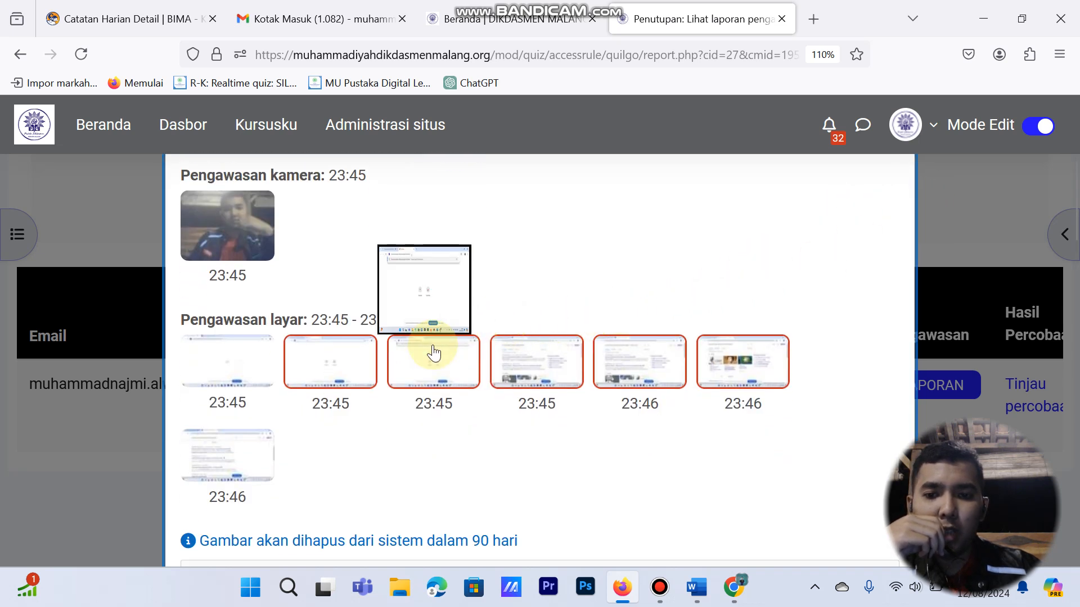
scroll(329, 371, up, 4)
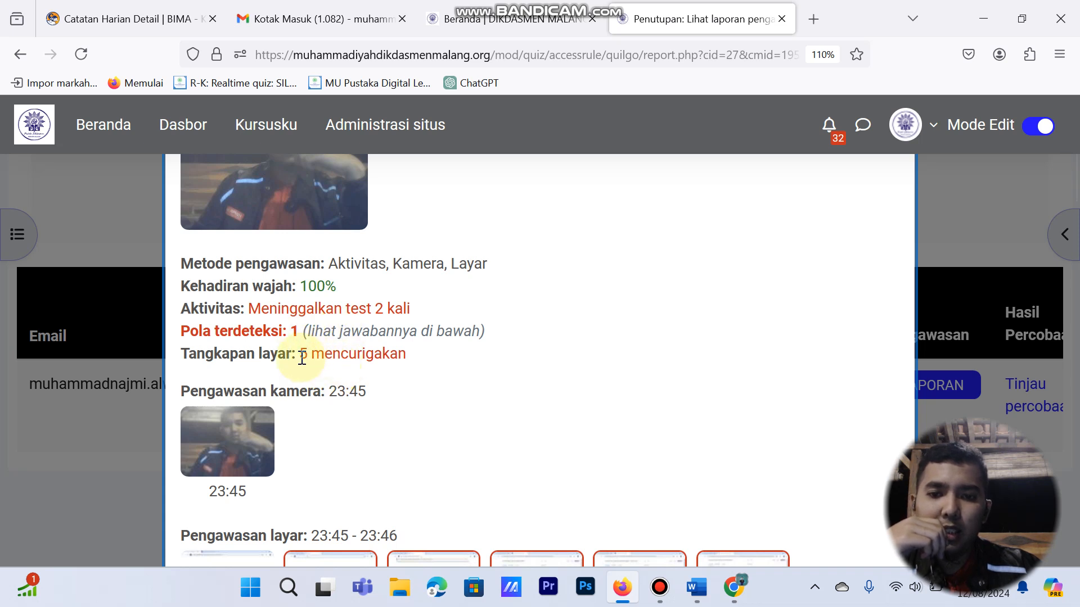
drag(301, 358, 410, 354)
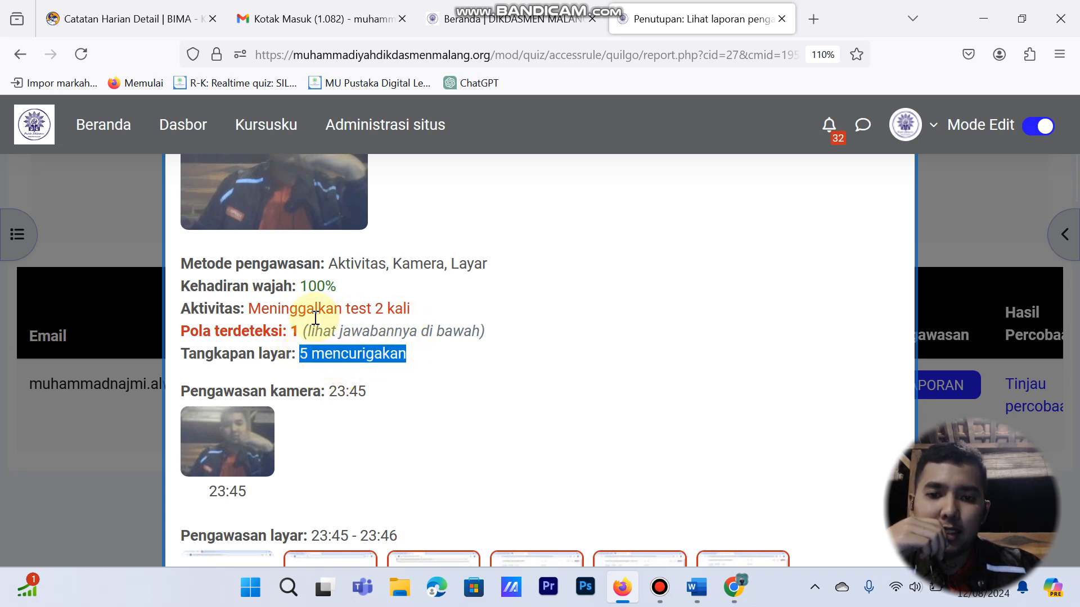
Examine question 1's answers and its detected pattern, highlighting the Kembali and Ganti Jawaban stages of the sequence.
scroll(503, 403, down, 8)
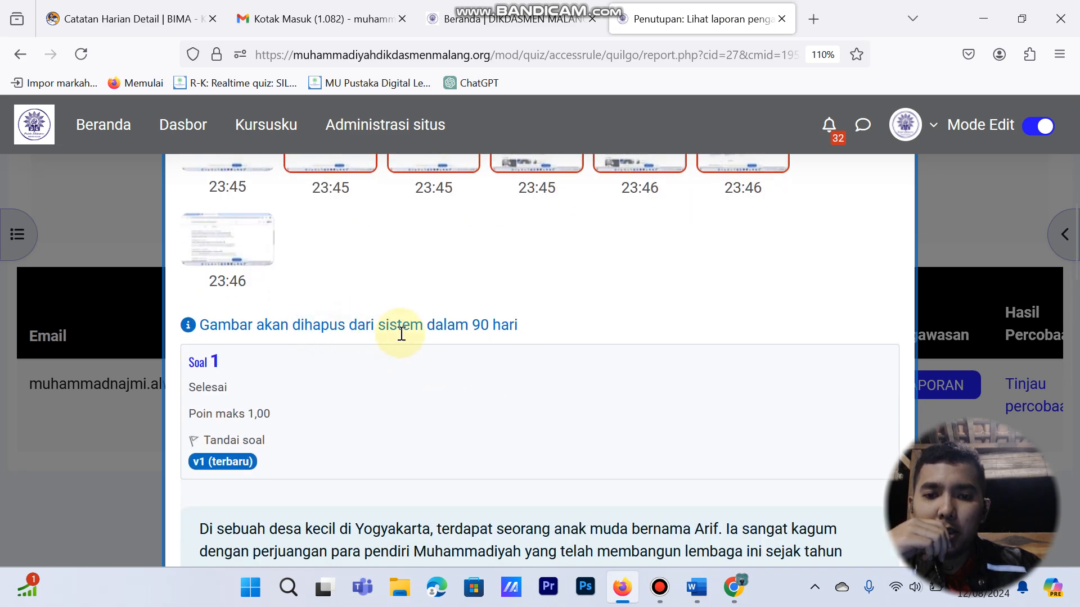
scroll(430, 322, down, 6)
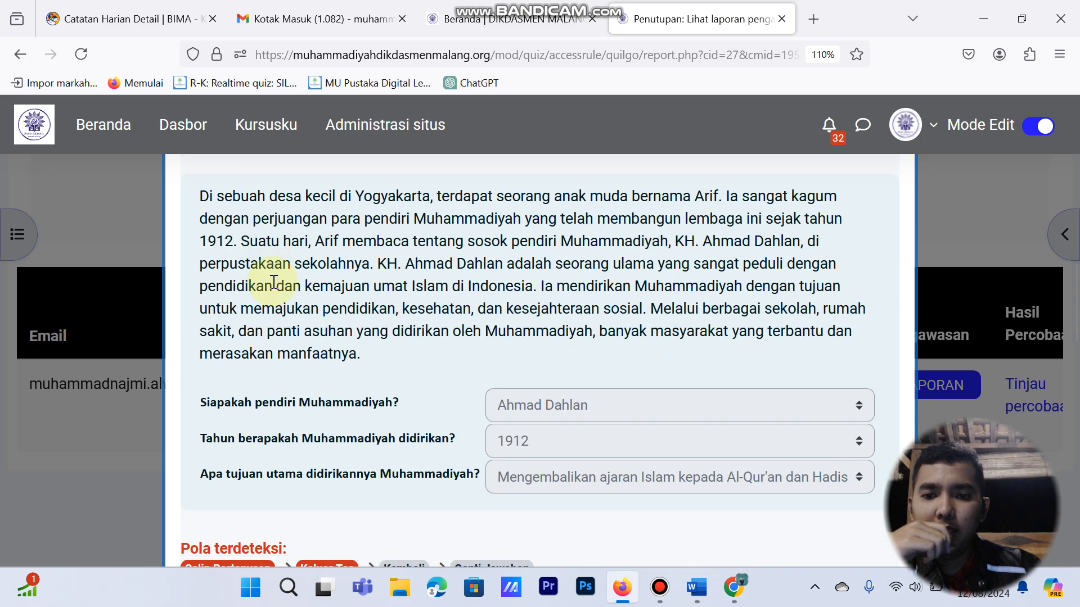
scroll(281, 287, down, 4)
scroll(386, 306, up, 4)
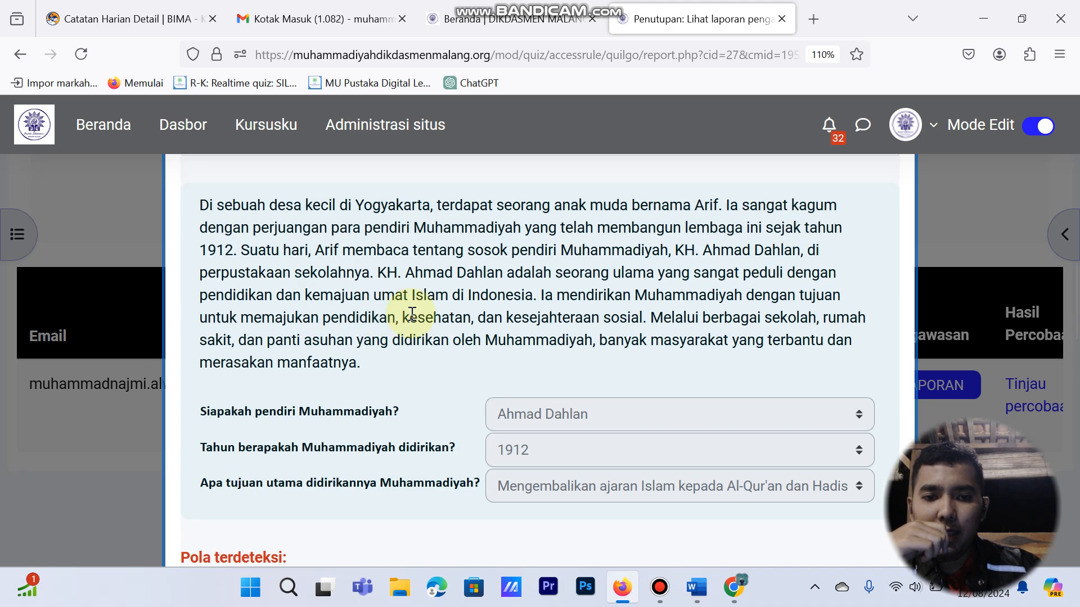
scroll(461, 427, down, 6)
drag(207, 253, 227, 253)
drag(299, 252, 425, 254)
scroll(472, 265, up, 4)
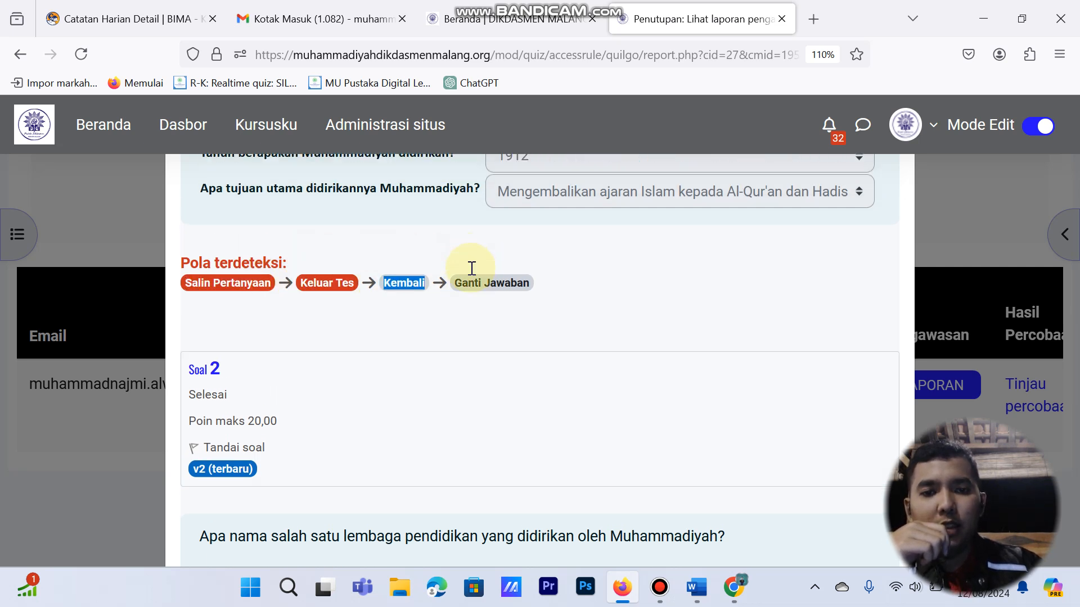
drag(453, 469, 529, 468)
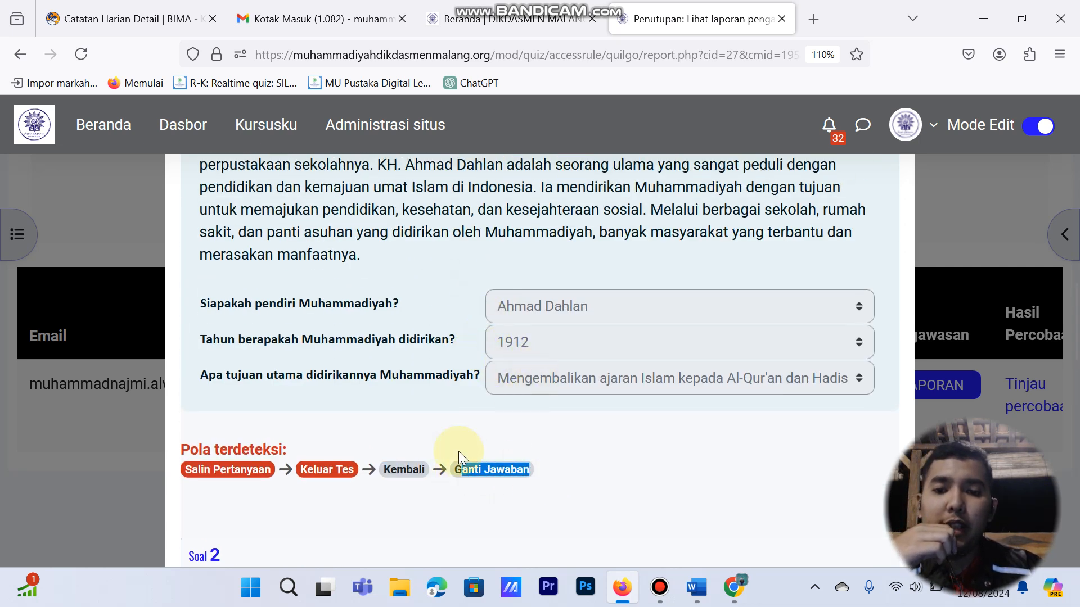
Look through the questions after question 1 for detected patterns, comparing them with question 1 and checking question 2's answer.
scroll(458, 453, down, 12)
scroll(372, 374, down, 7)
scroll(369, 376, up, 9)
scroll(276, 428, up, 4)
scroll(276, 382, down, 4)
scroll(295, 441, up, 6)
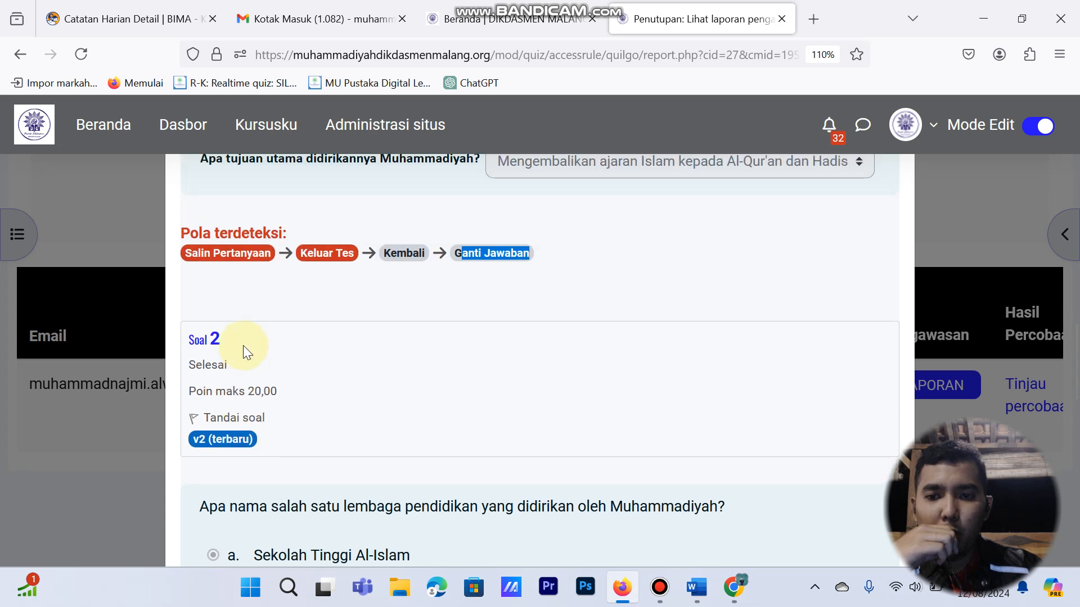
scroll(273, 352, down, 1)
scroll(251, 447, down, 3)
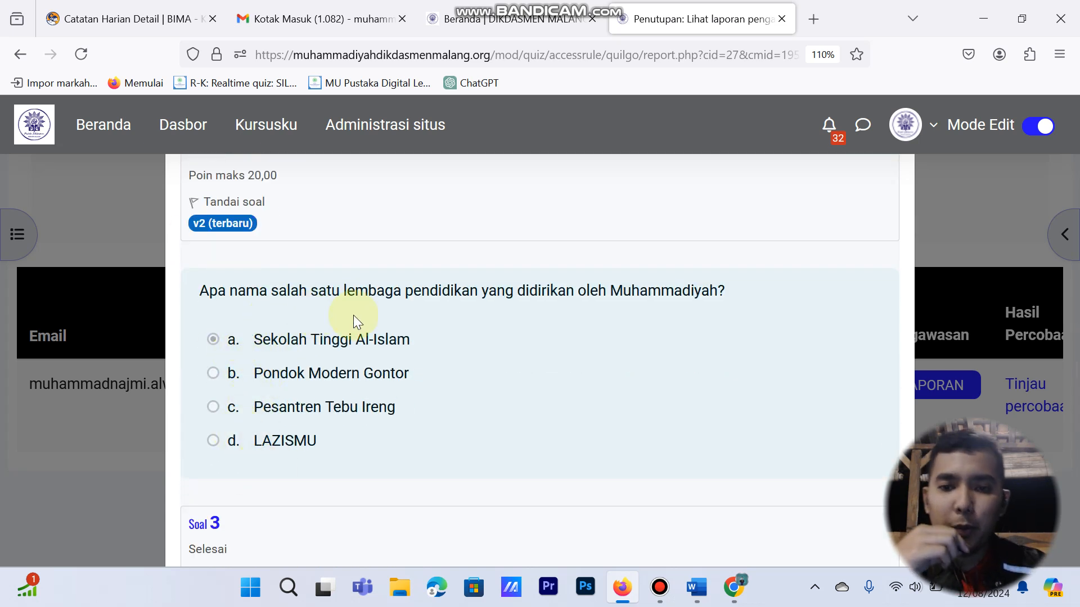
Recheck the report's camera photo, monitoring summary and screen capture thumbnails.
scroll(693, 318, up, 10)
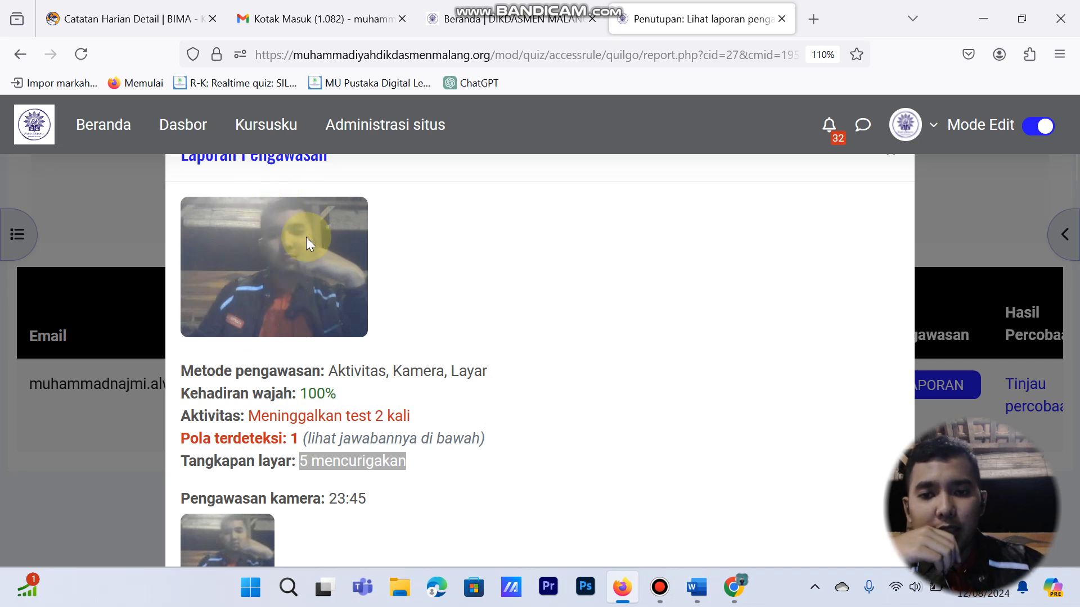
scroll(298, 231, down, 8)
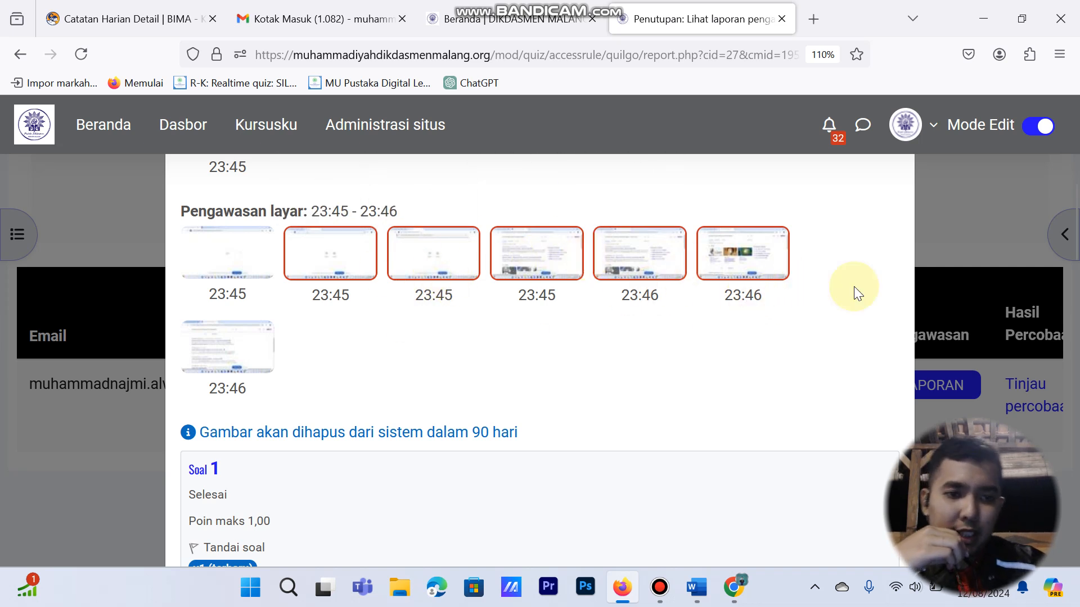
scroll(539, 290, down, 4)
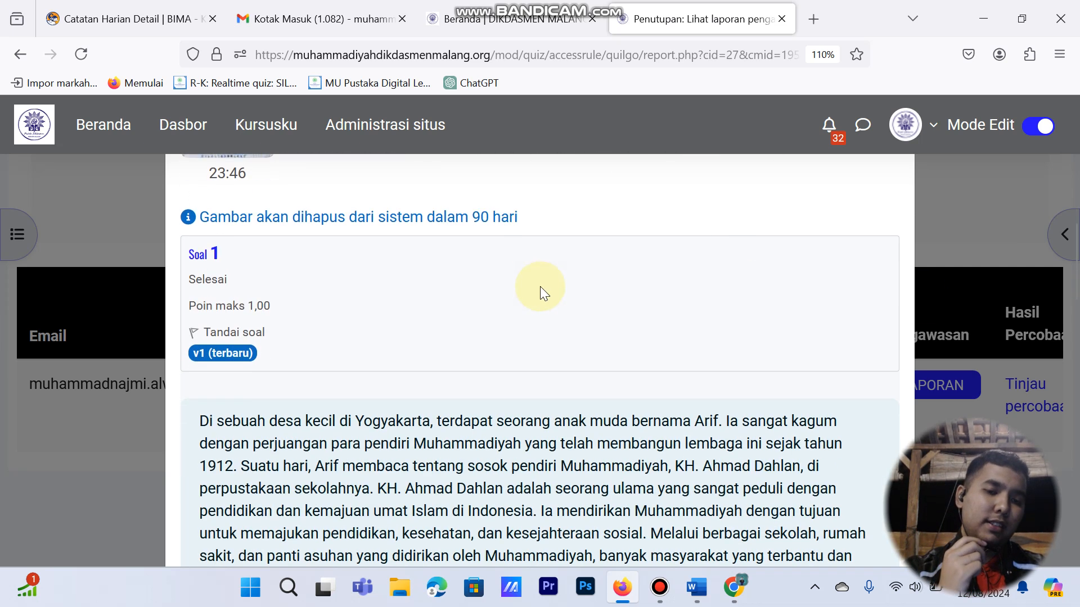
scroll(781, 273, up, 4)
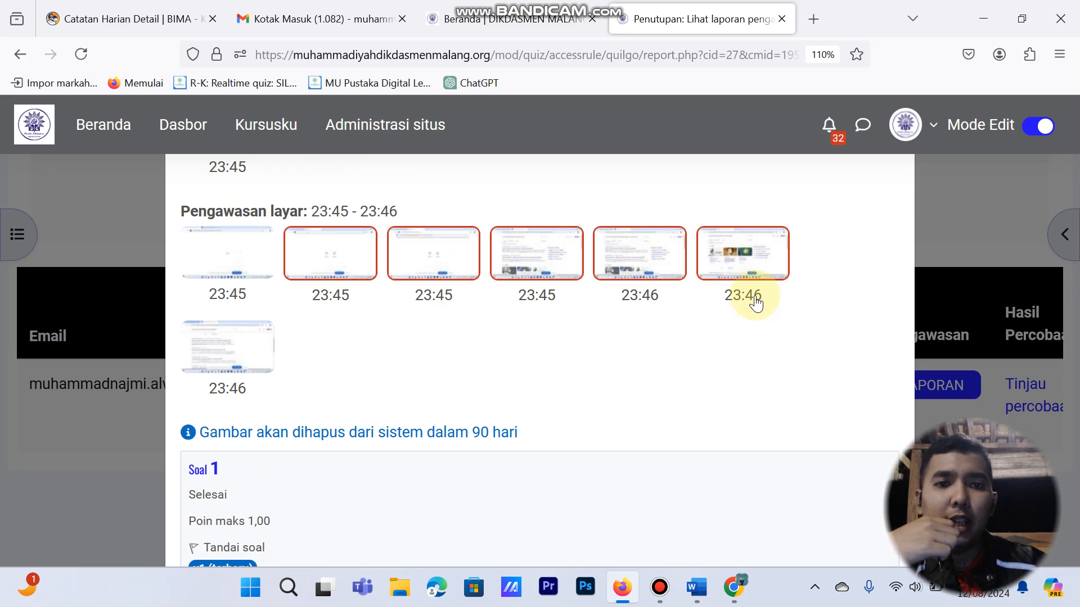
mouse_move(773, 276)
scroll(812, 305, up, 6)
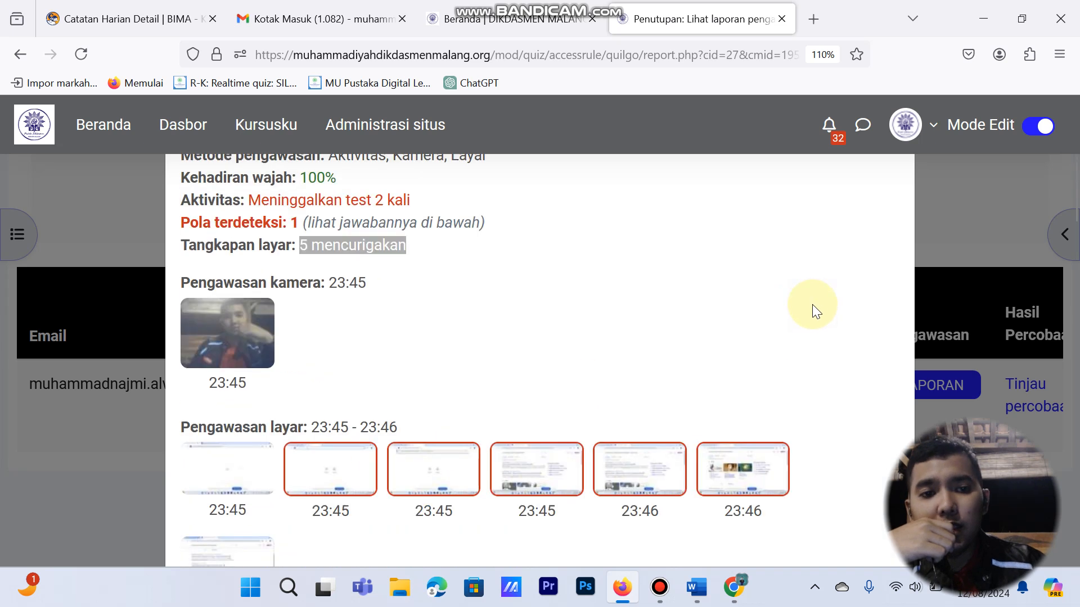